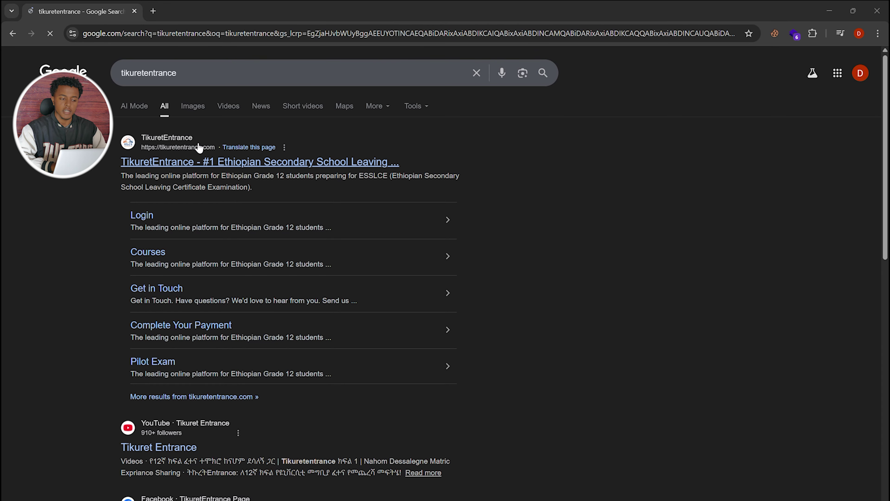
Open the TikuretEntrance website from its main result in the search results
{"action": "scroll", "coordinate": [189, 153], "scroll_direction": "up", "scroll_amount": 4}
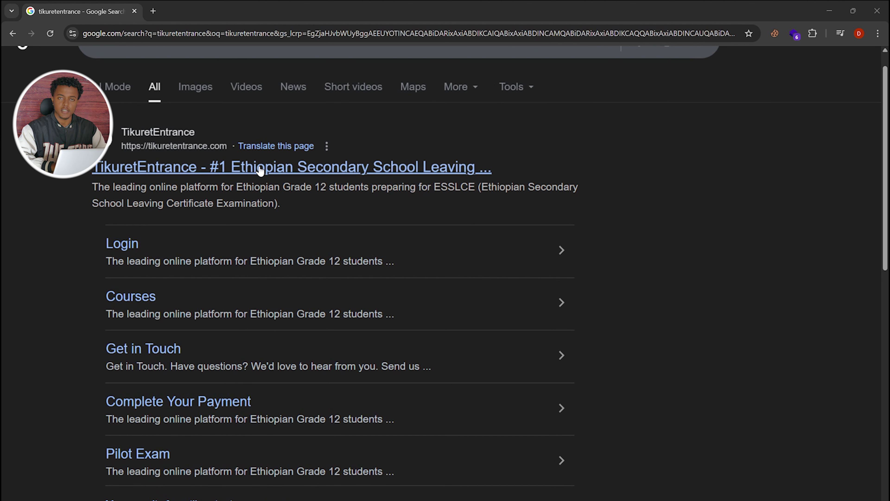
{"action": "left_click", "coordinate": [216, 165]}
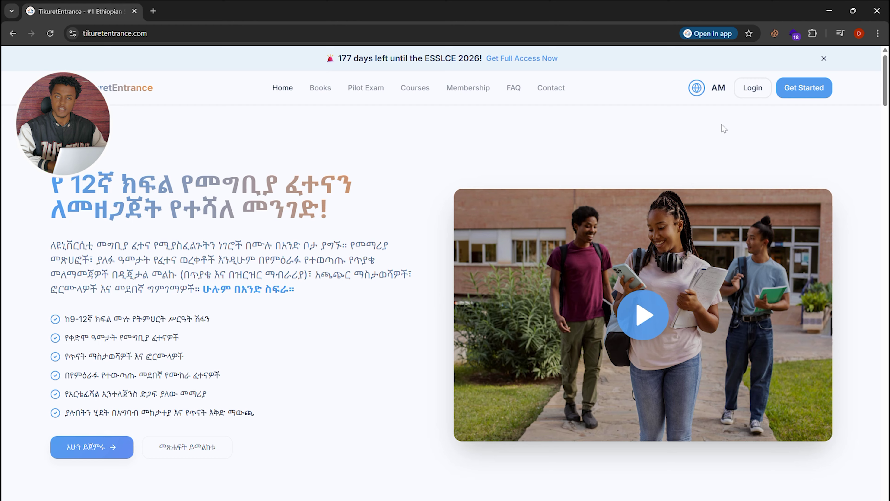
Log in to the account with the prefilled password and dismiss the welcome offer
{"action": "left_click", "coordinate": [754, 89]}
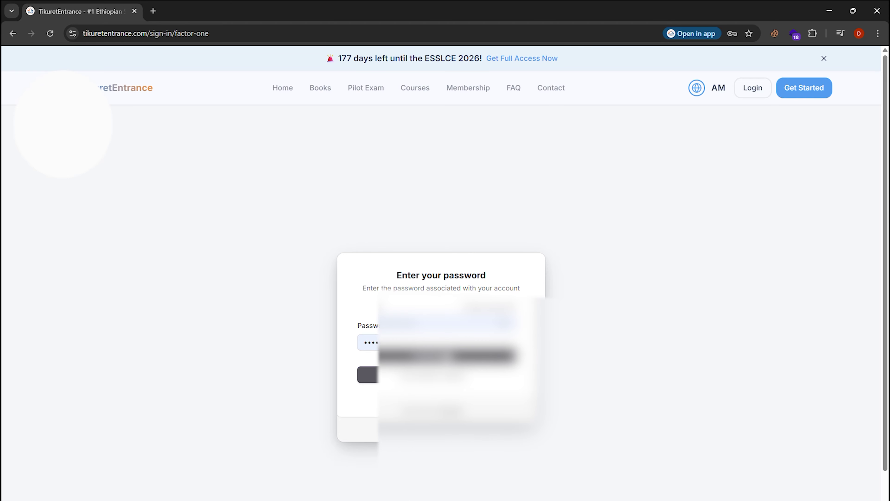
{"action": "left_click", "coordinate": [456, 375]}
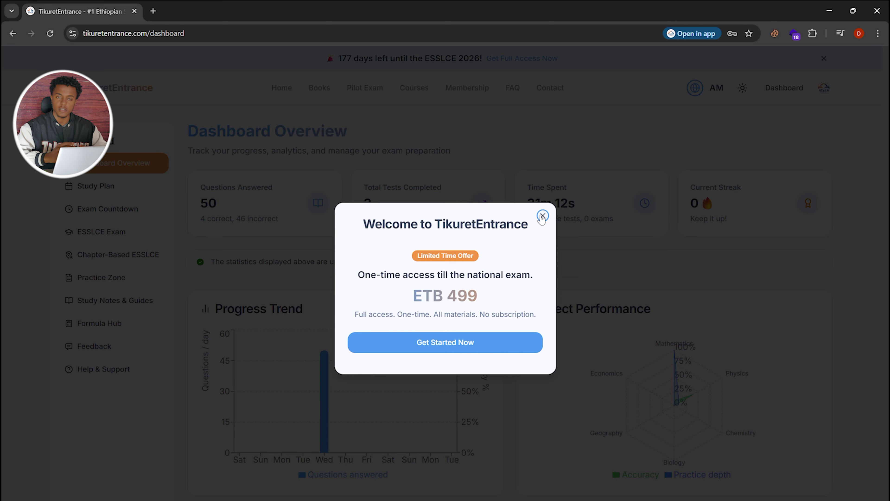
{"action": "left_click", "coordinate": [543, 215]}
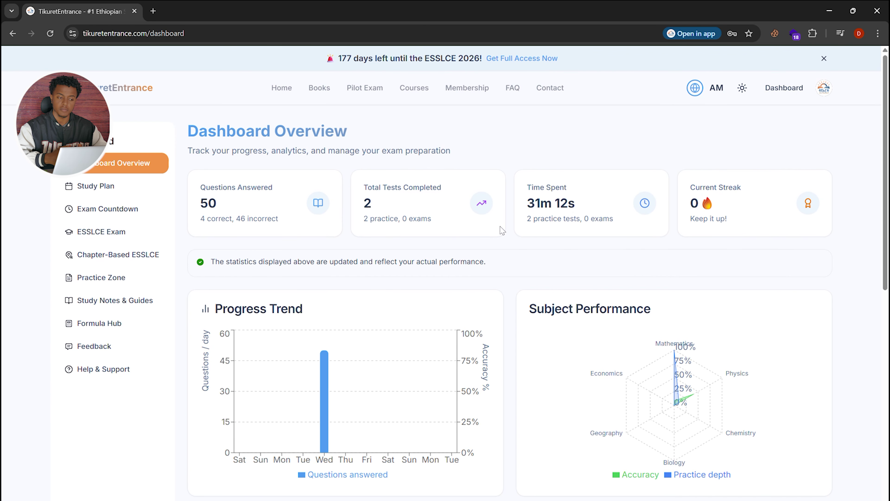
Review the dashboard's summary statistics on questions, tests, time and streak, along with the Progress Trend chart
{"action": "scroll", "coordinate": [502, 230], "scroll_direction": "down", "scroll_amount": 2}
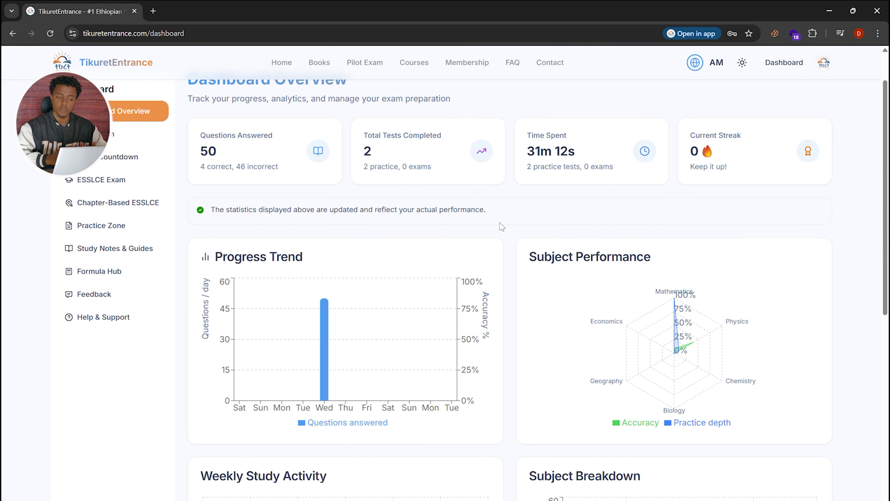
{"action": "scroll", "coordinate": [502, 226], "scroll_direction": "up", "scroll_amount": 2}
{"action": "scroll", "coordinate": [502, 226], "scroll_direction": "down", "scroll_amount": 10}
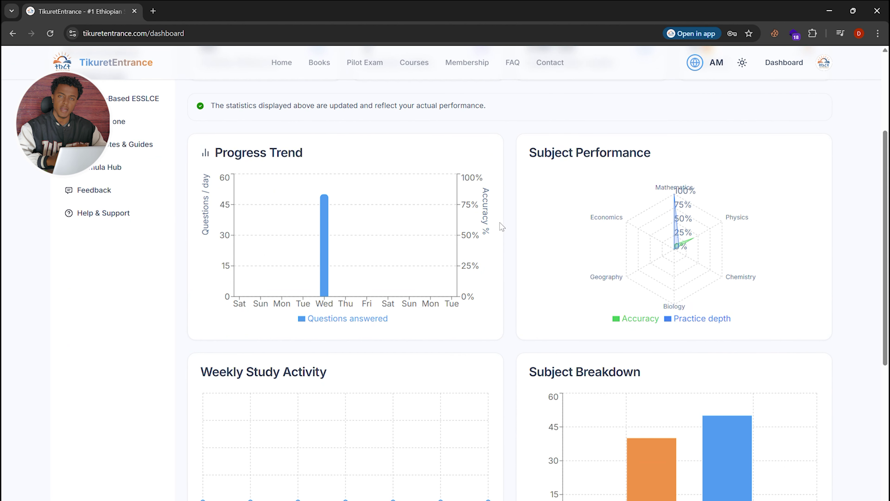
{"action": "scroll", "coordinate": [501, 227], "scroll_direction": "up", "scroll_amount": 10}
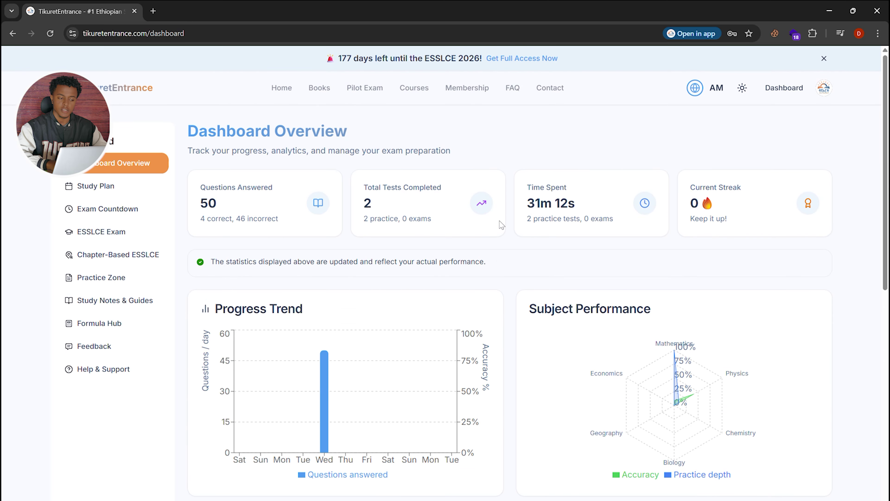
{"action": "scroll", "coordinate": [228, 186], "scroll_direction": "up", "scroll_amount": 4}
{"action": "scroll", "coordinate": [229, 186], "scroll_direction": "down", "scroll_amount": 4}
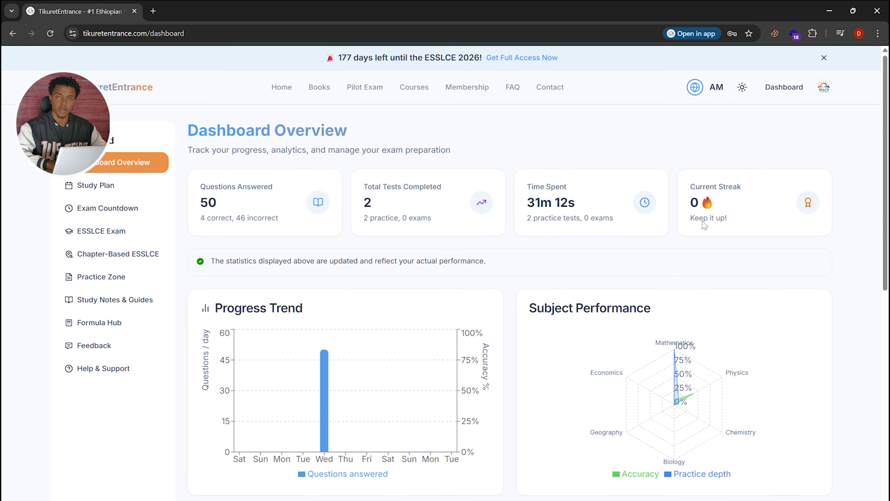
{"action": "scroll", "coordinate": [648, 214], "scroll_direction": "down", "scroll_amount": 5}
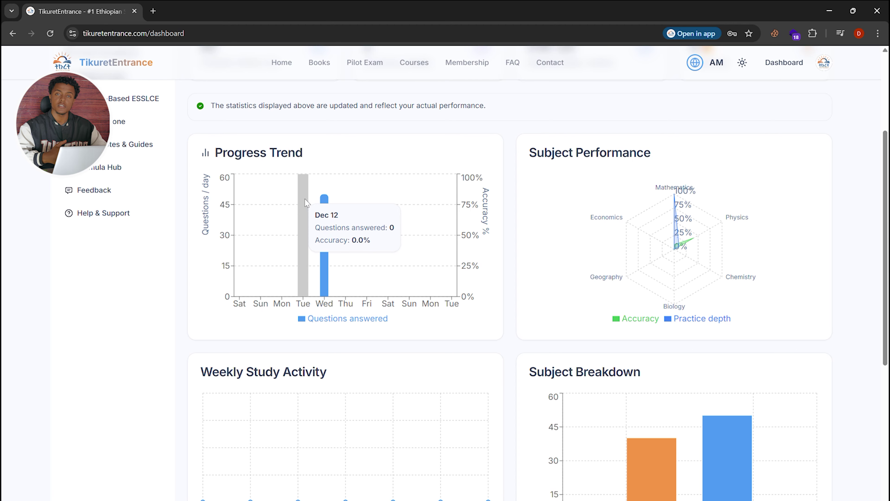
{"action": "scroll", "coordinate": [323, 198], "scroll_direction": "down", "scroll_amount": 2}
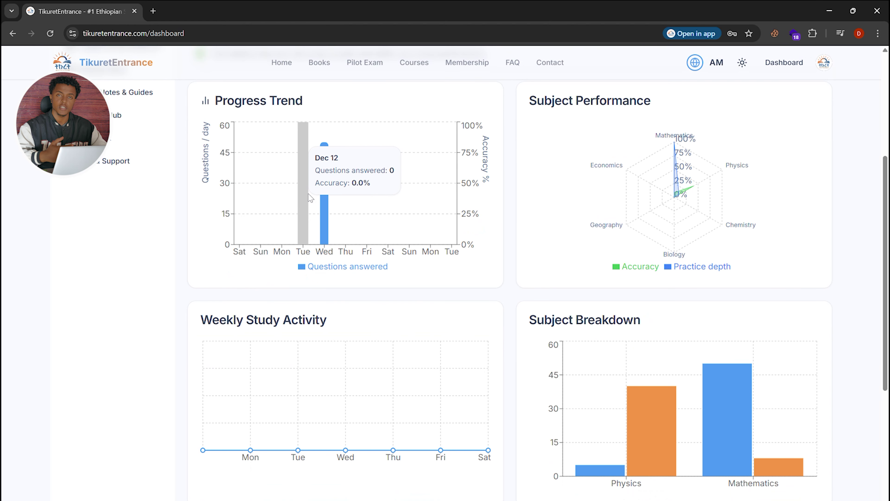
{"action": "scroll", "coordinate": [376, 202], "scroll_direction": "down", "scroll_amount": 2}
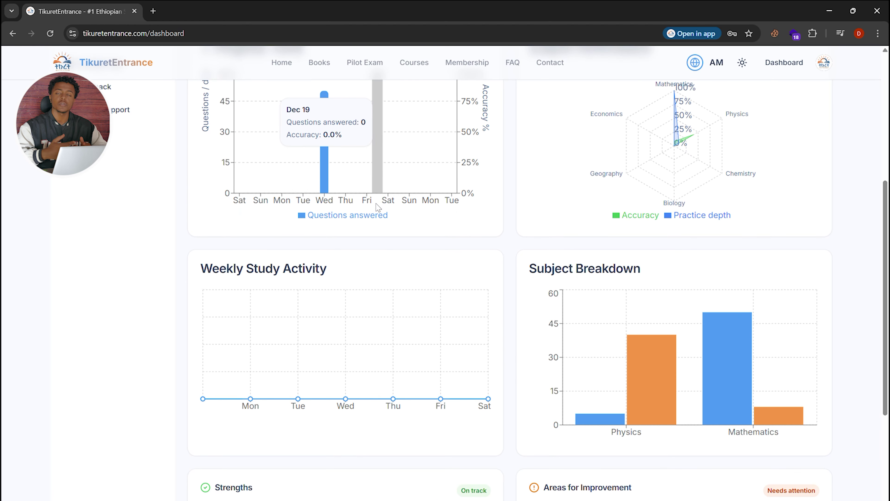
{"action": "scroll", "coordinate": [378, 207], "scroll_direction": "up", "scroll_amount": 5}
{"action": "scroll", "coordinate": [378, 207], "scroll_direction": "up", "scroll_amount": 2}
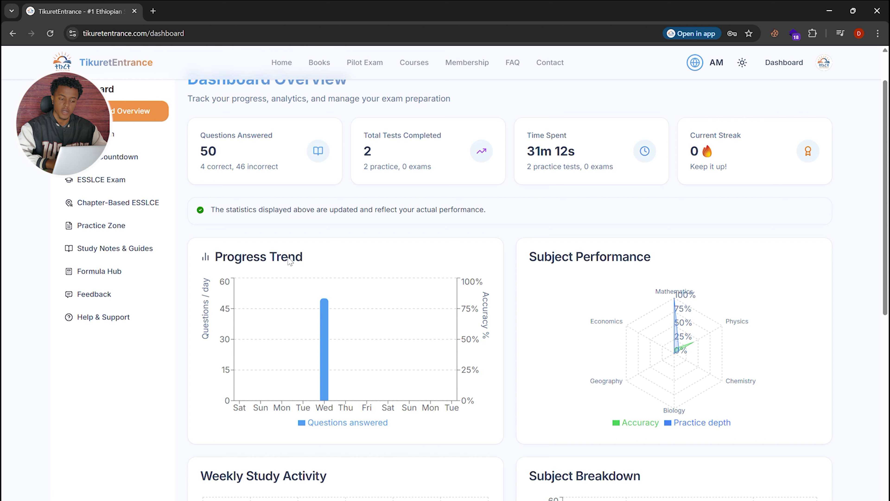
Examine the dashboard's Subject Performance, Weekly Study Activity, Subject Breakdown, Strengths and Areas for Improvement sections
{"action": "mouse_move", "coordinate": [690, 324]}
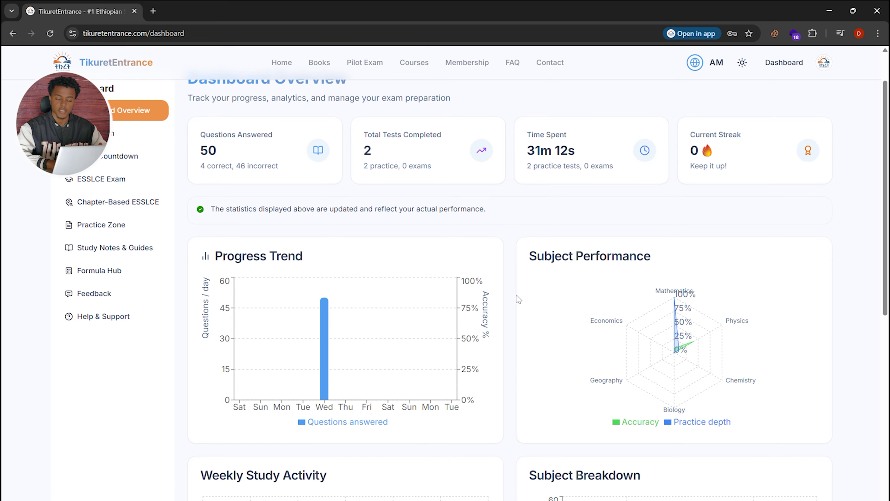
{"action": "scroll", "coordinate": [517, 300], "scroll_direction": "down", "scroll_amount": 5}
{"action": "mouse_move", "coordinate": [291, 298]}
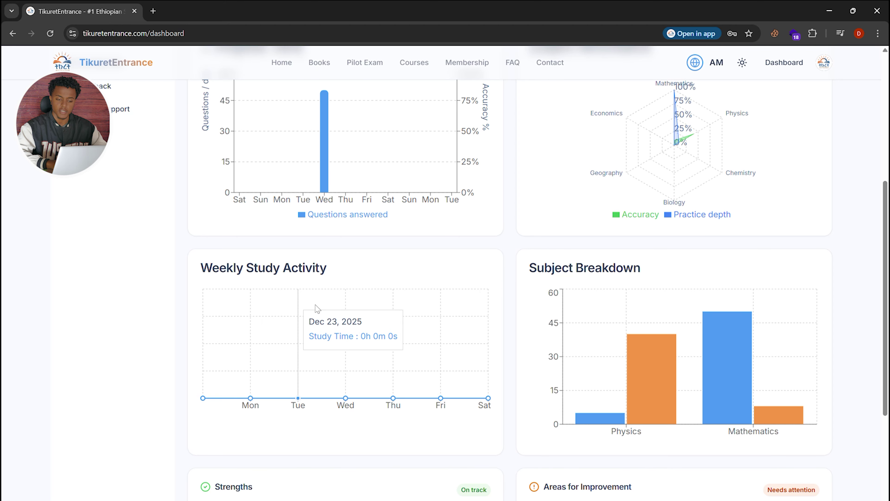
{"action": "scroll", "coordinate": [385, 307], "scroll_direction": "down", "scroll_amount": 5}
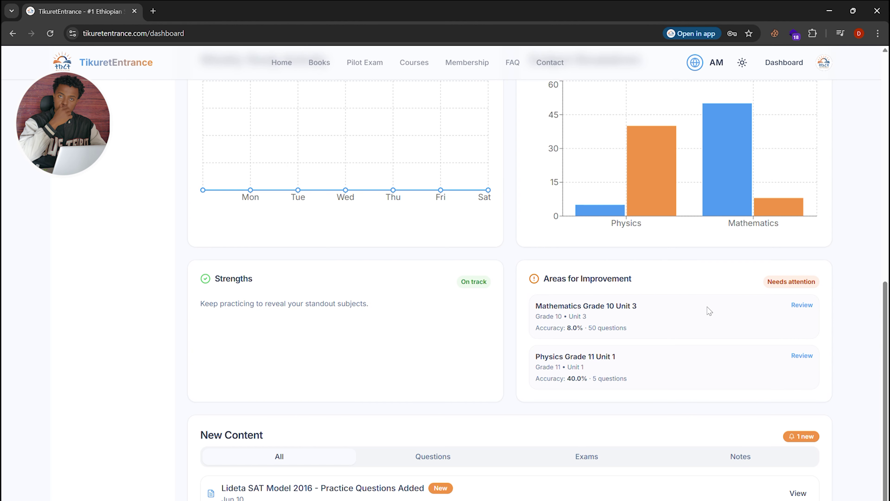
{"action": "scroll", "coordinate": [709, 310], "scroll_direction": "down", "scroll_amount": 1}
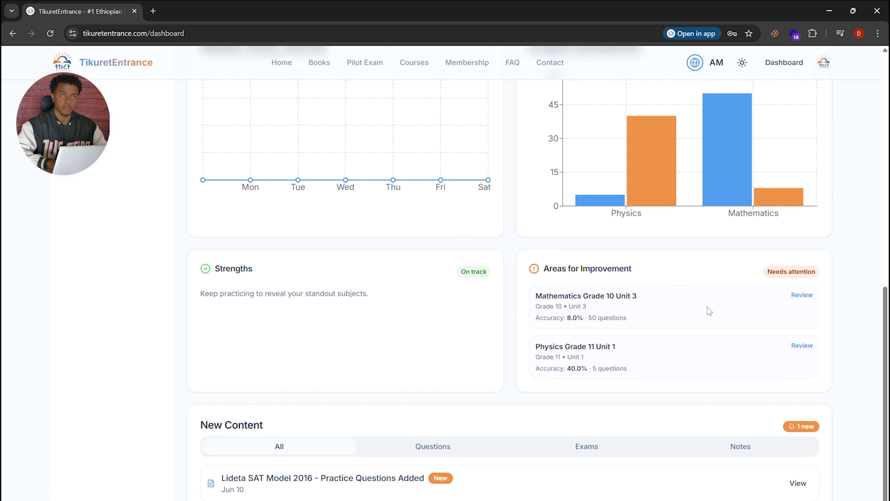
Go to the Study Plan page and start creating a new study goal
{"action": "scroll", "coordinate": [693, 319], "scroll_direction": "up", "scroll_amount": 12}
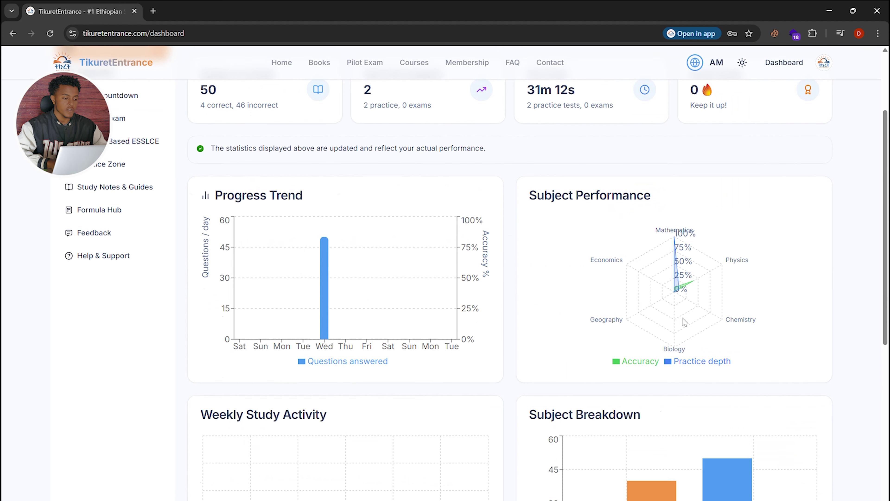
{"action": "left_click", "coordinate": [101, 186]}
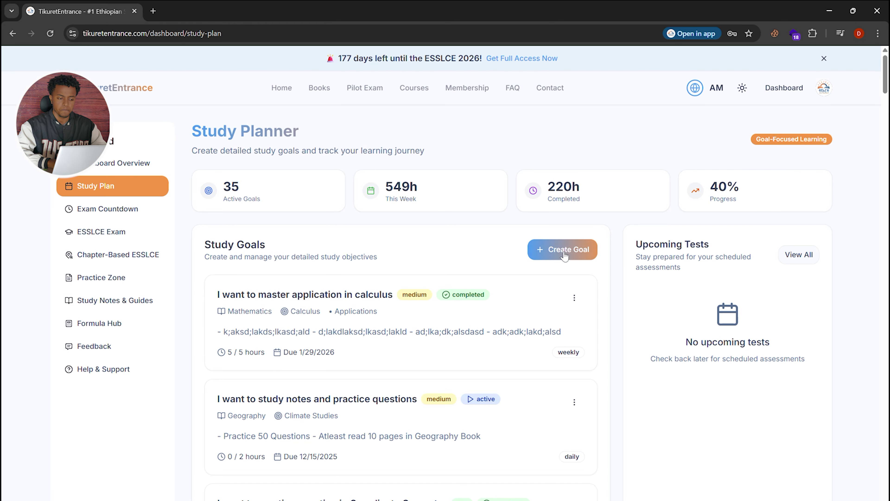
{"action": "left_click", "coordinate": [548, 250]}
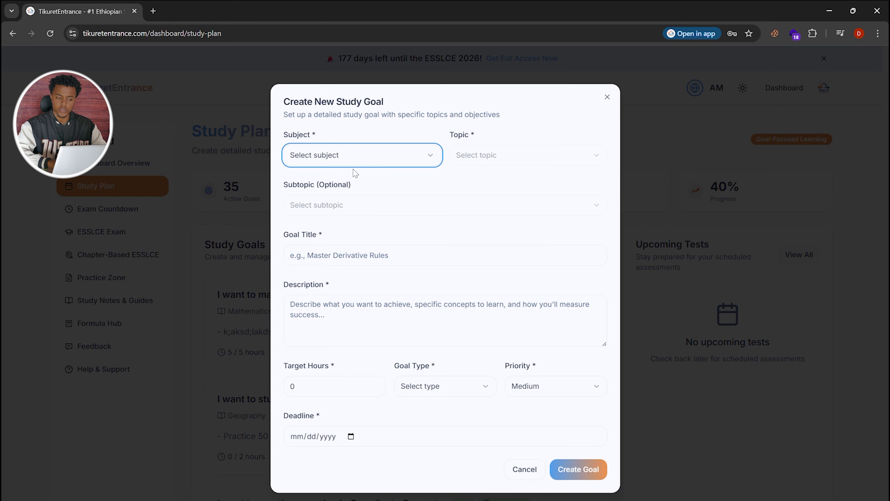
Set the new goal's subject to Mathematics, topic to Calculus and subtopic to Applications
{"action": "left_click", "coordinate": [335, 162]}
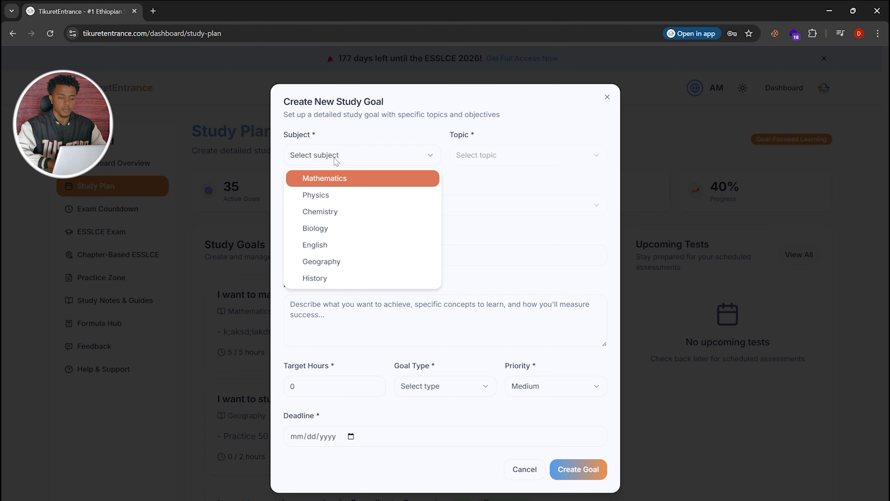
{"action": "left_click", "coordinate": [339, 179]}
{"action": "left_click", "coordinate": [461, 162]}
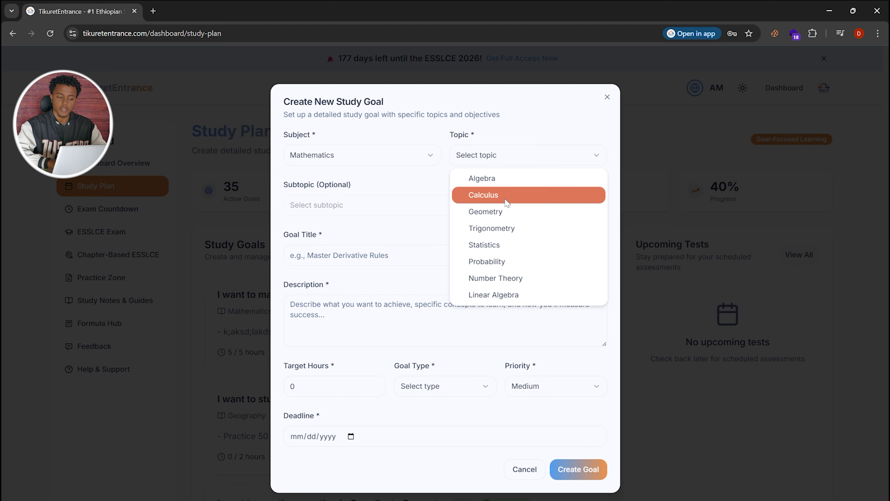
{"action": "left_click", "coordinate": [509, 195]}
{"action": "left_click", "coordinate": [368, 206]}
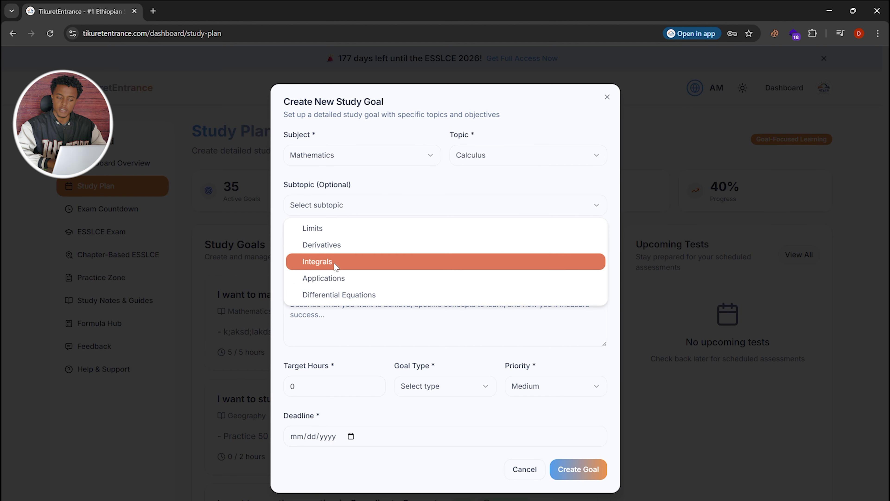
{"action": "left_click", "coordinate": [365, 279]}
Enter the goal title "I want to master application in calculus"
{"action": "left_click", "coordinate": [338, 255]}
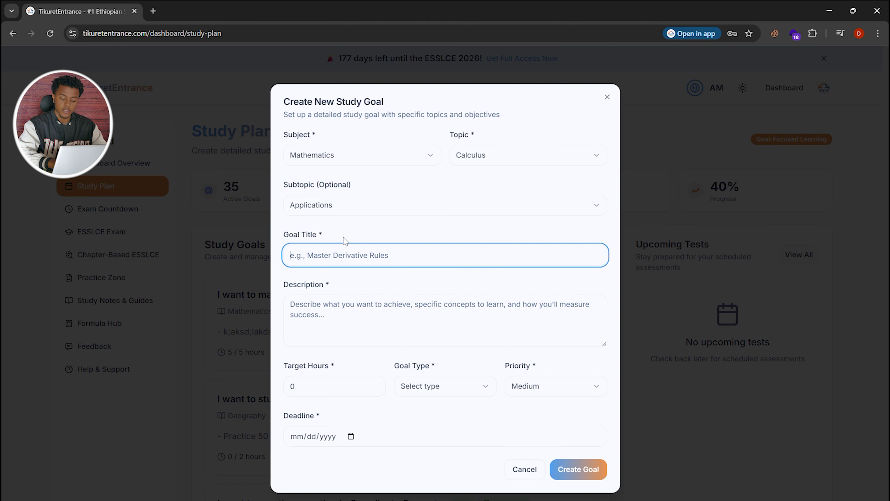
{"action": "type", "text": "I want to "}
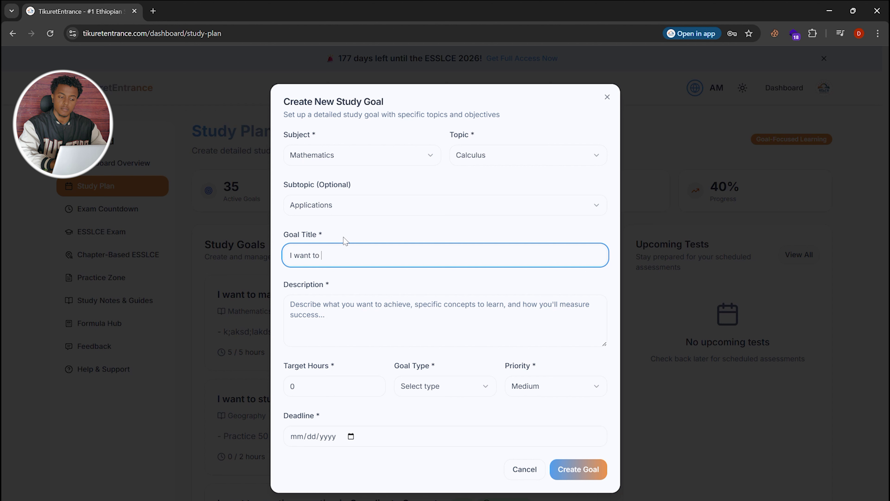
{"action": "type", "text": "master"}
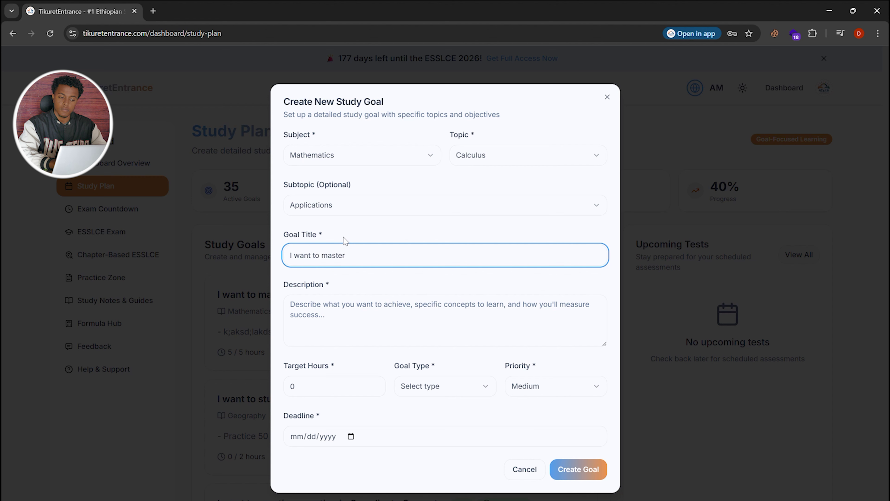
{"action": "type", "text": " application in calculus"}
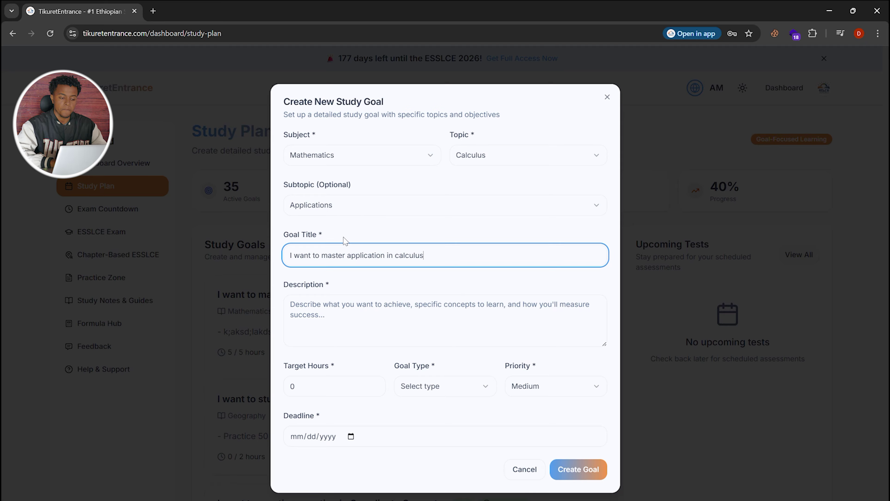
Fill in the goal description with two dashed lines of placeholder text and a third line "- lesson cover, portion ... details ..."
{"action": "key", "text": "Tab"}
{"action": "type", "text": "-"}
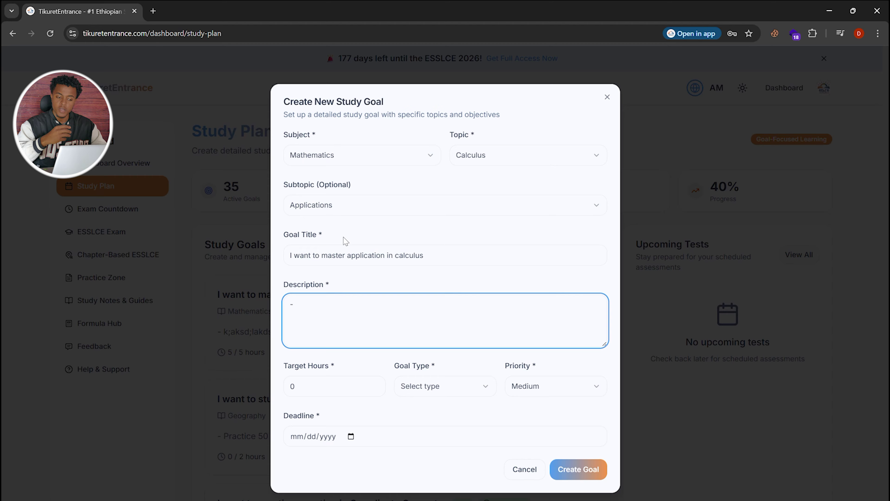
{"action": "type", "text": "sdasdasd"}
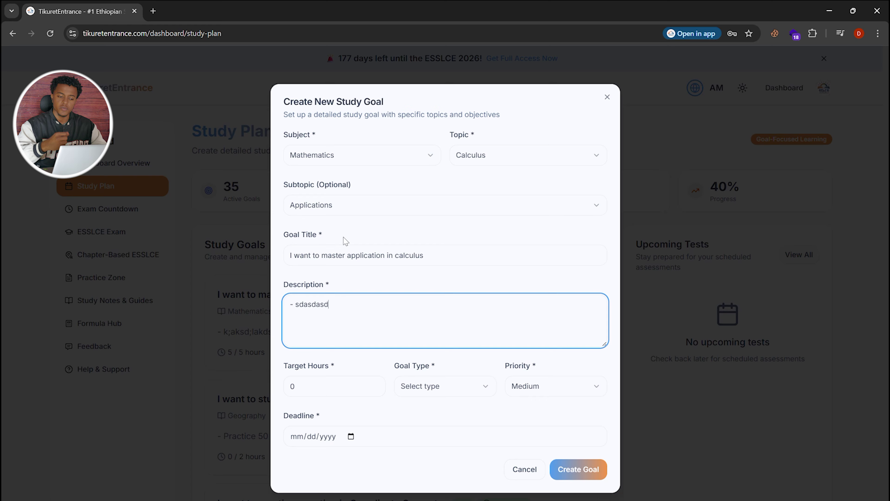
{"action": "key", "text": "ctrl+BackSpace"}
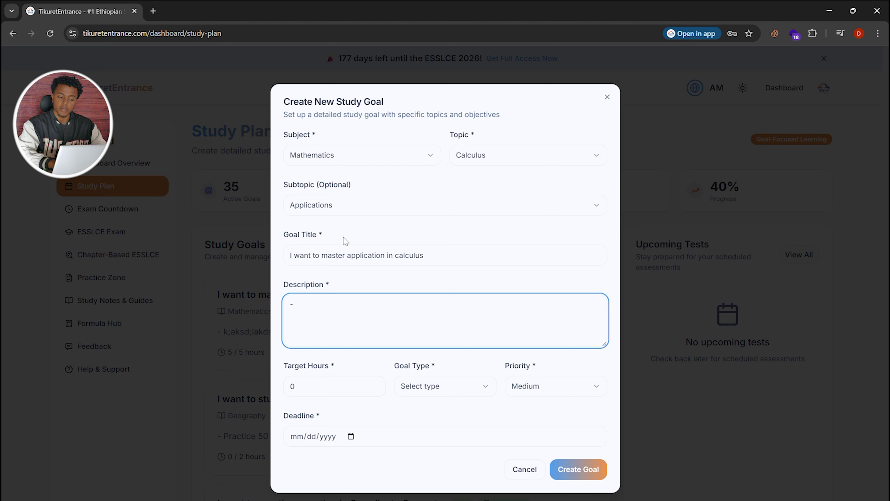
{"action": "type", "text": "asdasdasdasdsdadasd"}
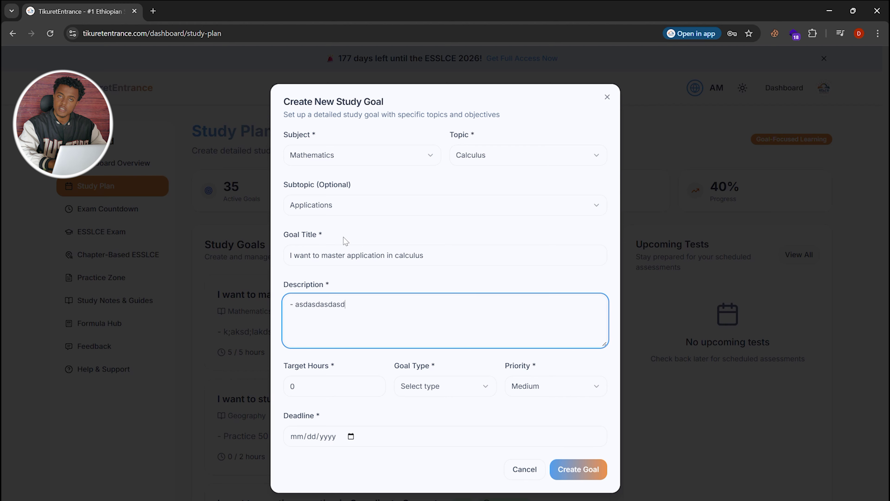
{"action": "key", "text": "Return"}
{"action": "type", "text": "- as"}
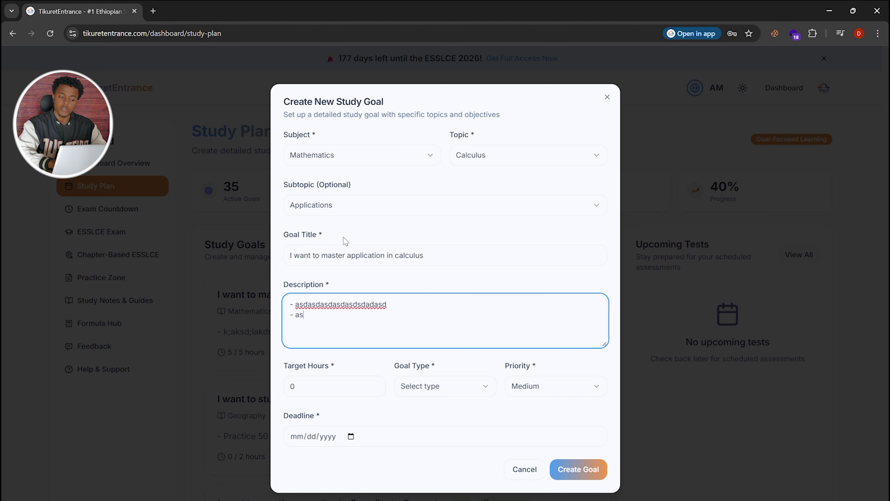
{"action": "type", "text": "dasdasdasdasd"}
{"action": "key", "text": "Return"}
{"action": "type", "text": "- lesson cover, portion ... details ..."}
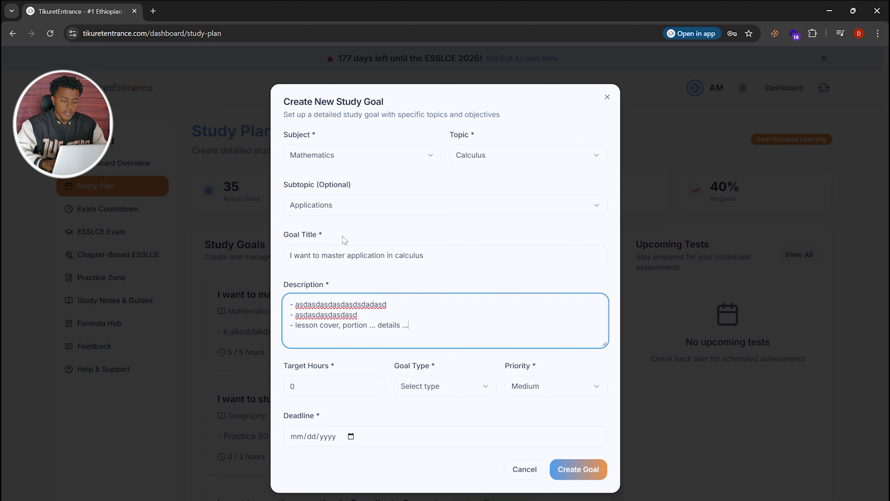
Set the study goal's target hours to 10
{"action": "left_click", "coordinate": [307, 388]}
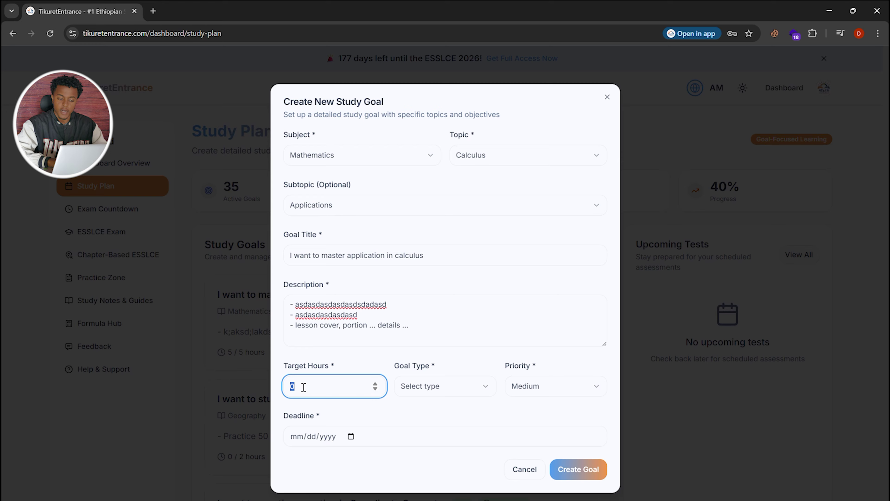
{"action": "type", "text": "10"}
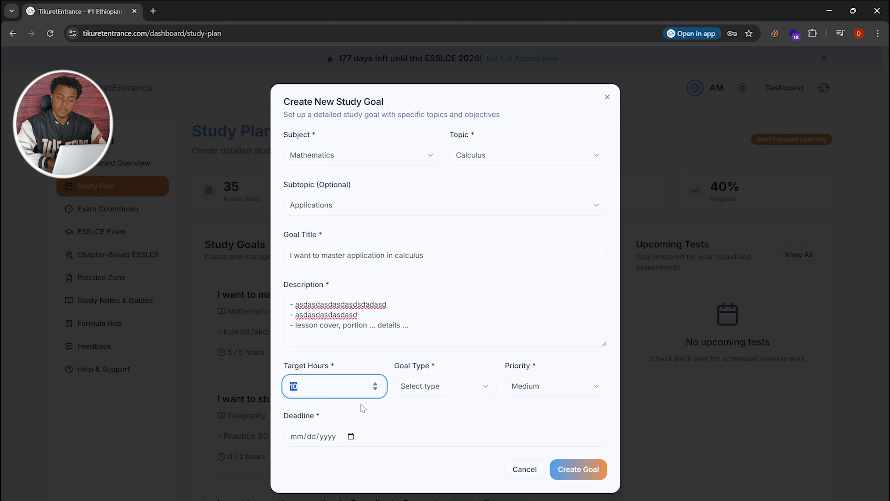
Set the goal type to Weekly, change the target hours to 5, and choose Medium priority
{"action": "left_click", "coordinate": [428, 393]}
{"action": "left_click", "coordinate": [448, 424]}
{"action": "left_click_drag", "start_coordinate": [300, 386], "coordinate": [273, 387]}
{"action": "type", "text": "5"}
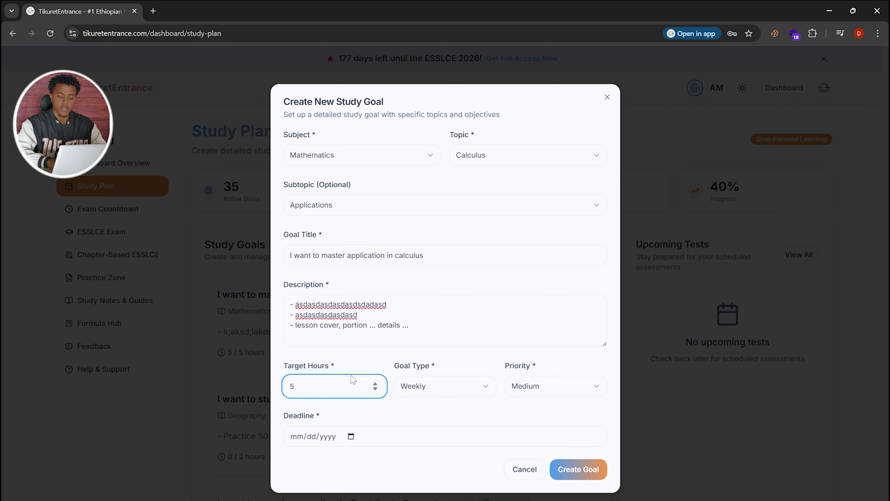
{"action": "left_click", "coordinate": [509, 392]}
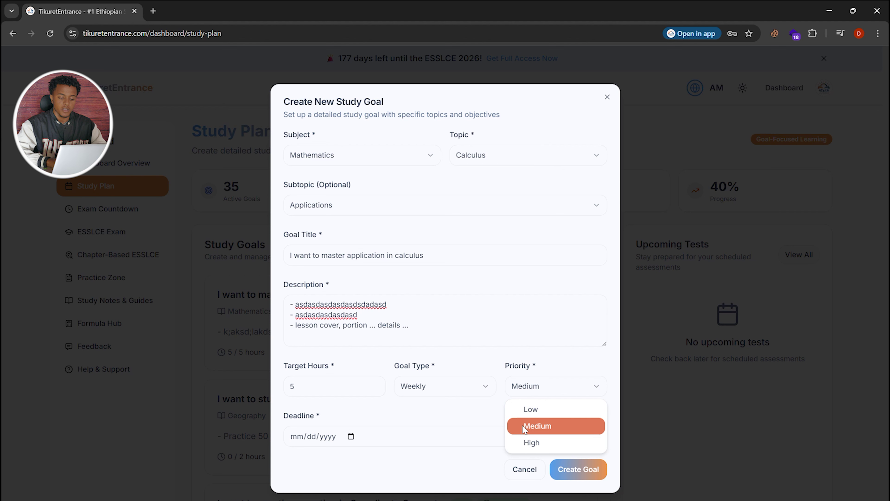
{"action": "left_click", "coordinate": [525, 426]}
Set the goal's deadline to 01/29/2026 and create the study goal
{"action": "left_click", "coordinate": [351, 436]}
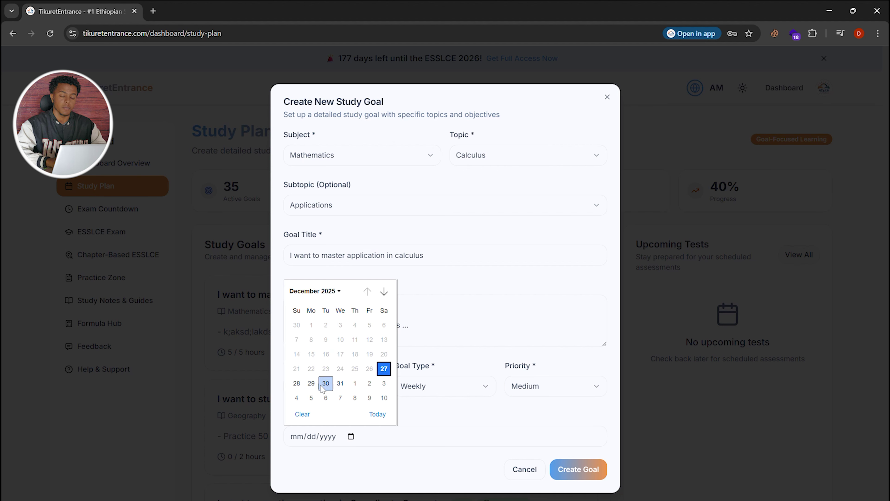
{"action": "left_click", "coordinate": [384, 292]}
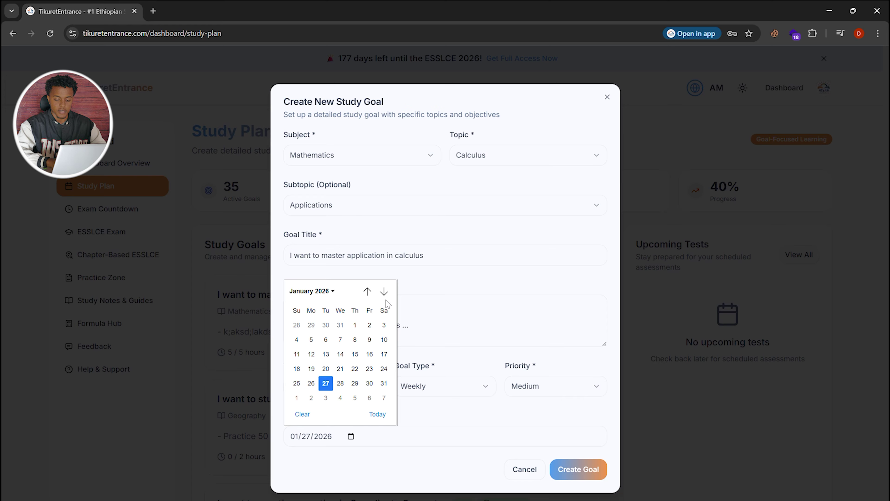
{"action": "left_click", "coordinate": [355, 383]}
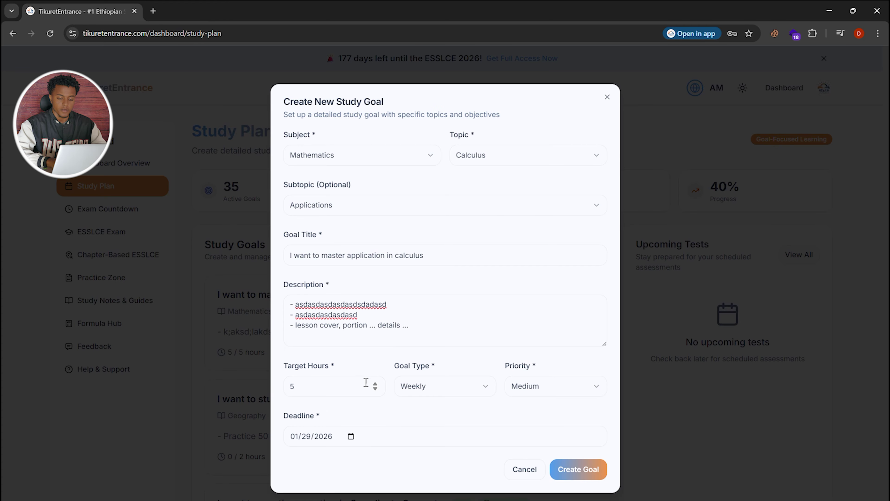
{"action": "left_click", "coordinate": [573, 468]}
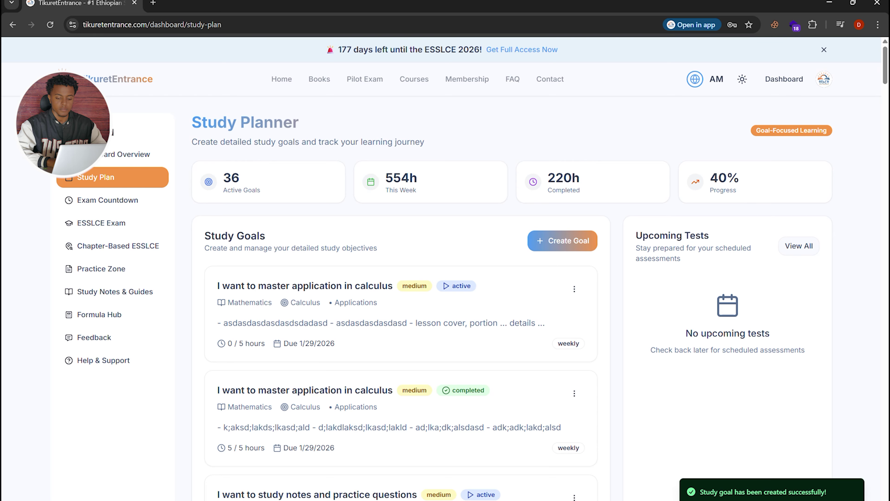
{"action": "scroll", "coordinate": [797, 489], "scroll_direction": "up", "scroll_amount": 5}
{"action": "scroll", "coordinate": [745, 451], "scroll_direction": "right", "scroll_amount": 2}
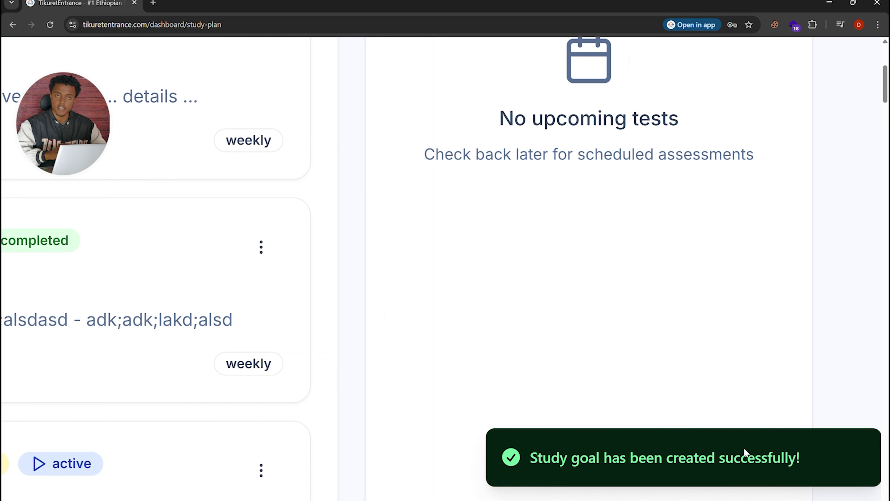
{"action": "scroll", "coordinate": [702, 459], "scroll_direction": "down", "scroll_amount": 5}
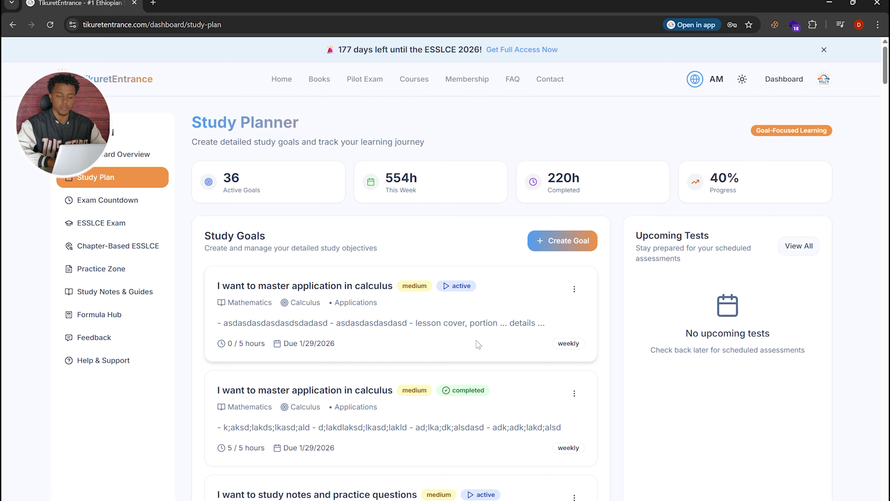
Delete the older, completed "I want to master application in calculus" study goal
{"action": "left_click", "coordinate": [574, 393]}
{"action": "left_click", "coordinate": [546, 426]}
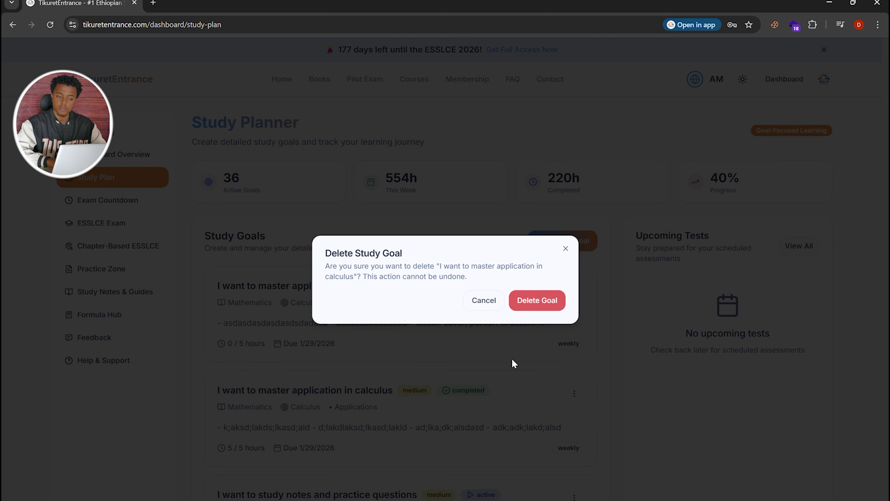
{"action": "left_click", "coordinate": [539, 302]}
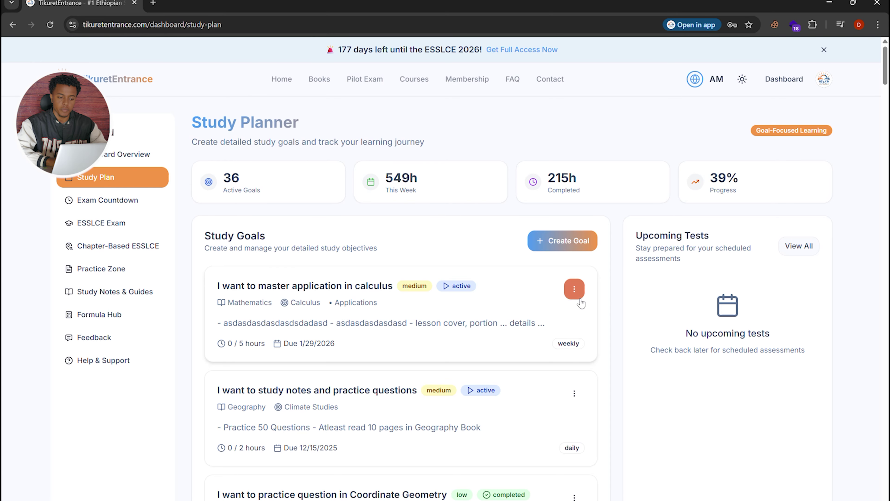
Mark the active "I want to master application in calculus" goal as complete
{"action": "left_click", "coordinate": [574, 289]}
{"action": "left_click", "coordinate": [573, 312]}
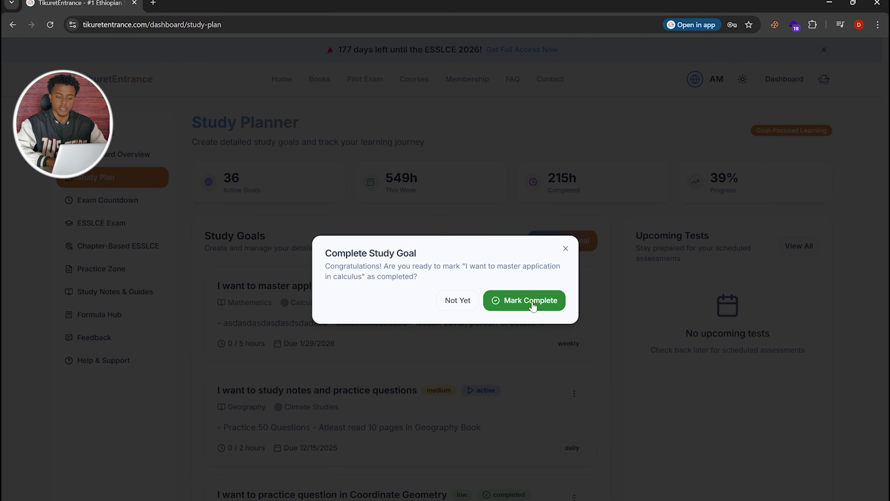
{"action": "left_click", "coordinate": [533, 305]}
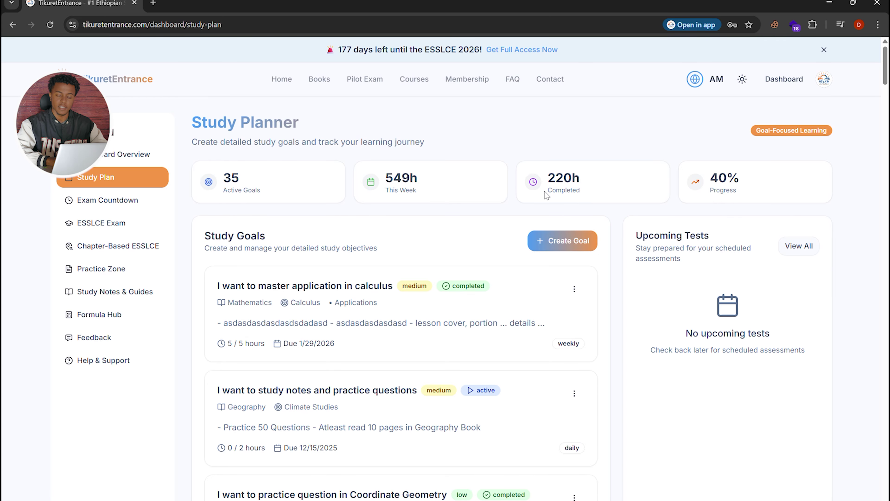
{"action": "scroll", "coordinate": [542, 194], "scroll_direction": "down", "scroll_amount": 2}
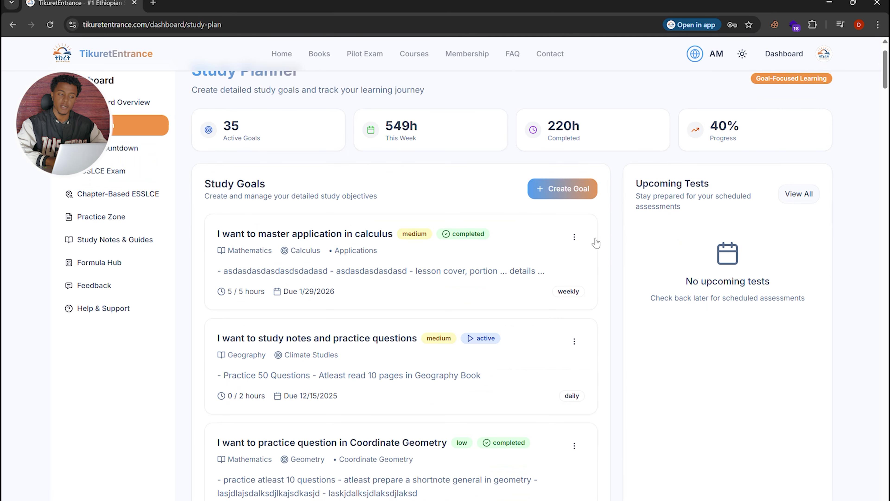
{"action": "scroll", "coordinate": [589, 245], "scroll_direction": "up", "scroll_amount": 2}
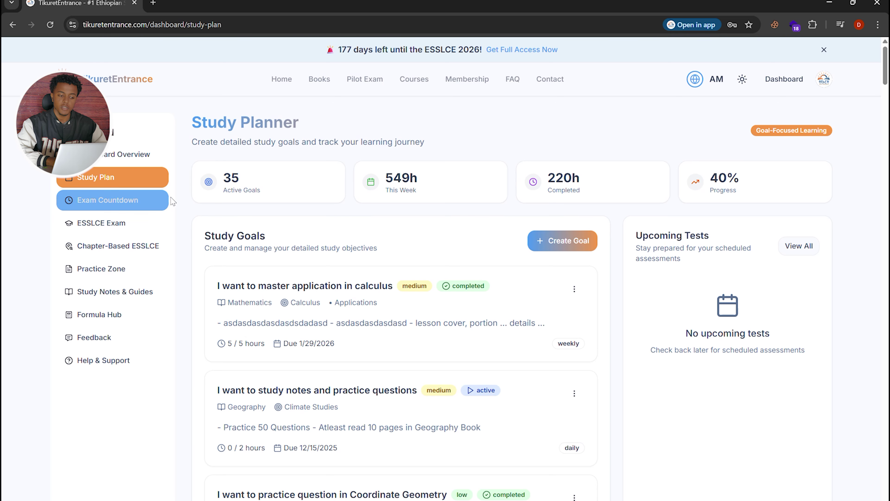
Open the Exam Countdown and save 12/27/2025 as the preparation start date
{"action": "left_click", "coordinate": [109, 203]}
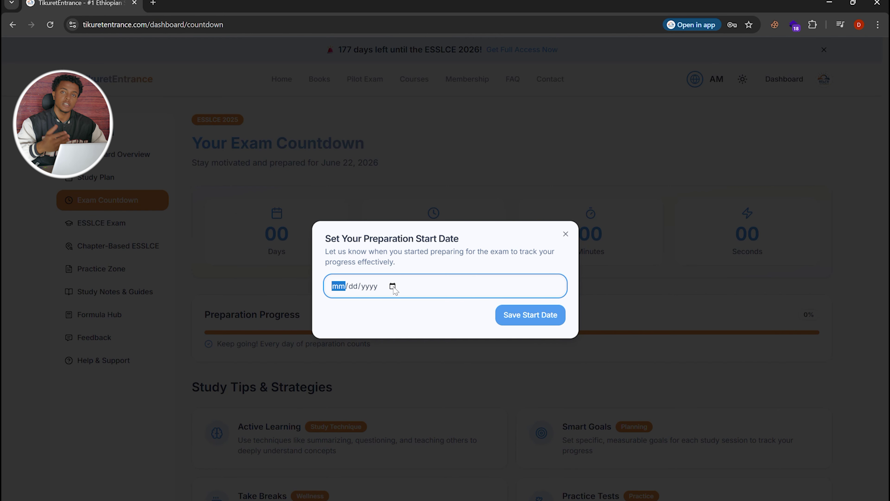
{"action": "left_click", "coordinate": [393, 286]}
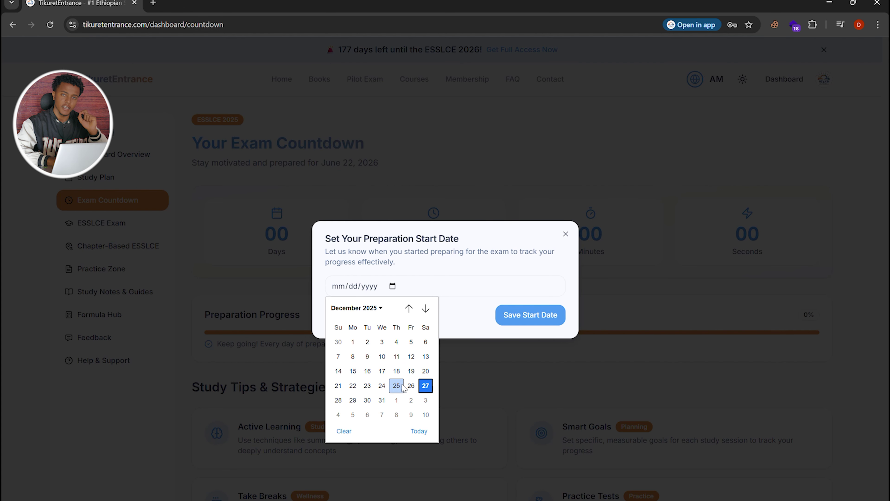
{"action": "left_click", "coordinate": [424, 386]}
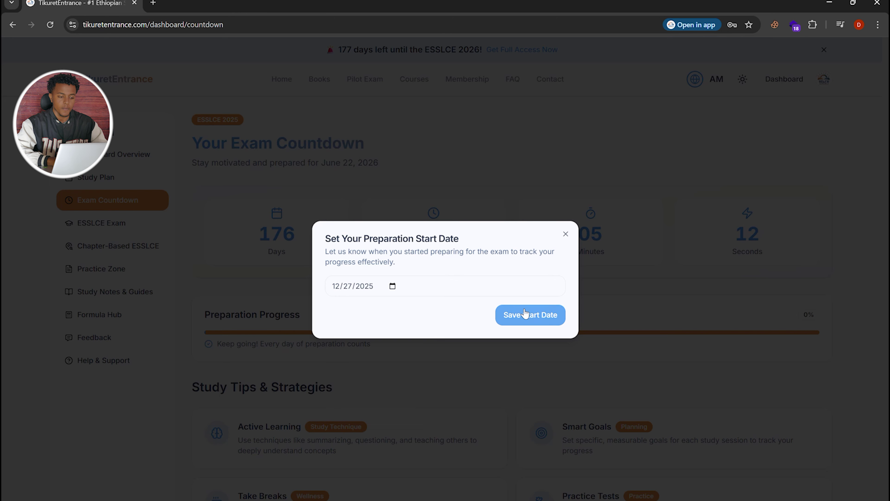
{"action": "left_click", "coordinate": [526, 313]}
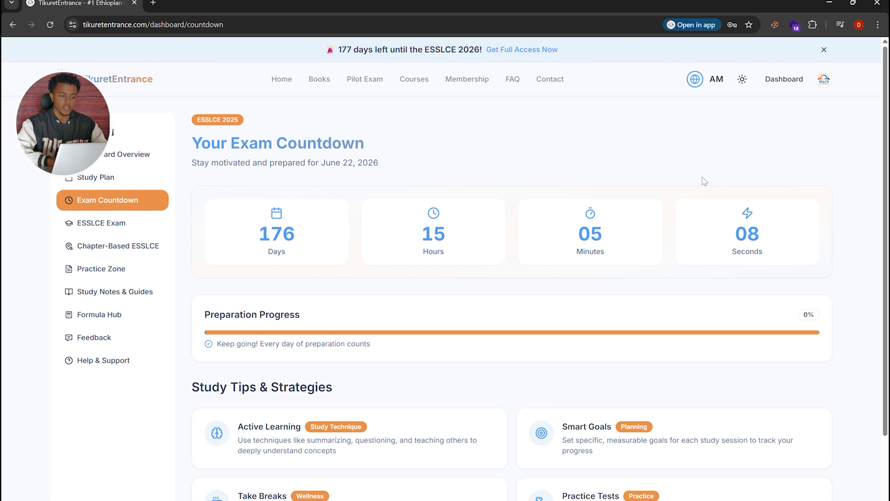
{"action": "scroll", "coordinate": [705, 181], "scroll_direction": "up", "scroll_amount": 5}
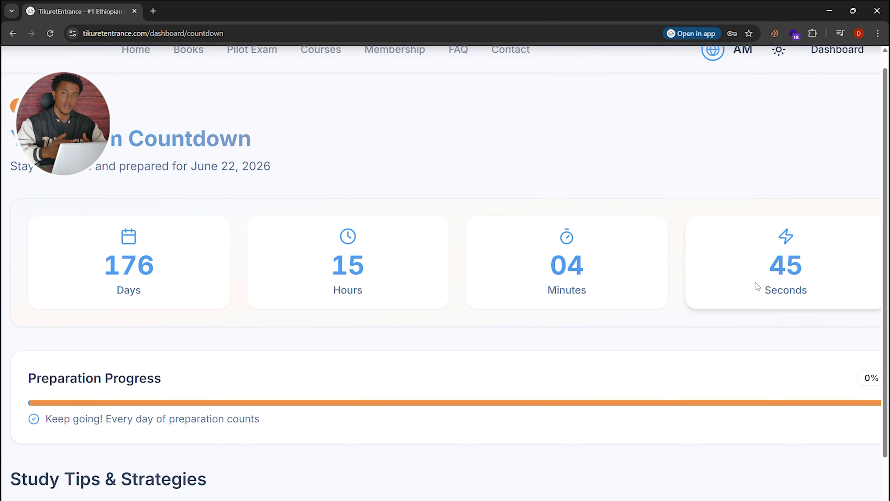
{"action": "scroll", "coordinate": [757, 287], "scroll_direction": "down", "scroll_amount": 5}
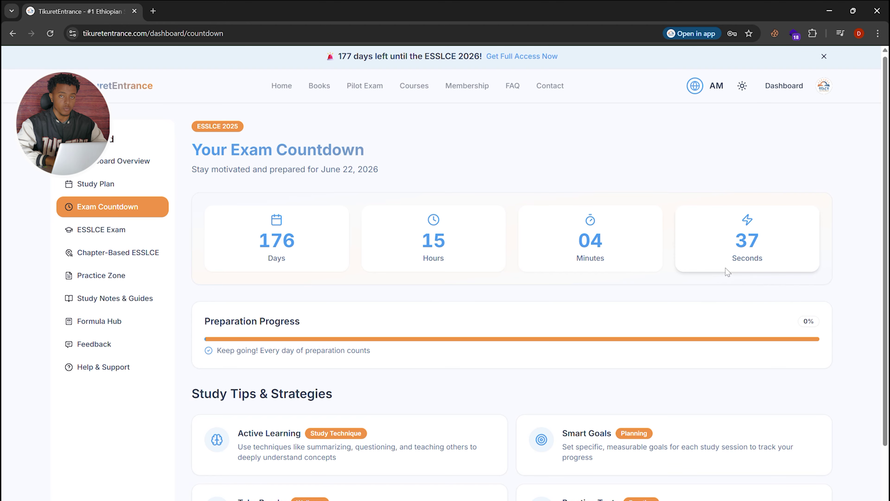
{"action": "scroll", "coordinate": [727, 272], "scroll_direction": "down", "scroll_amount": 3}
{"action": "scroll", "coordinate": [727, 272], "scroll_direction": "up", "scroll_amount": 3}
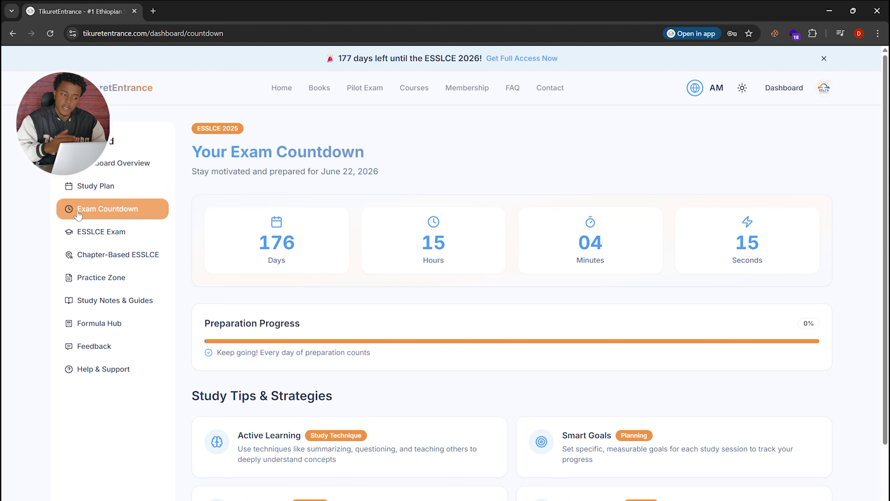
Open the ESSLCE previous year exams and start the 2025 social stream Aptitude exam
{"action": "left_click", "coordinate": [107, 236]}
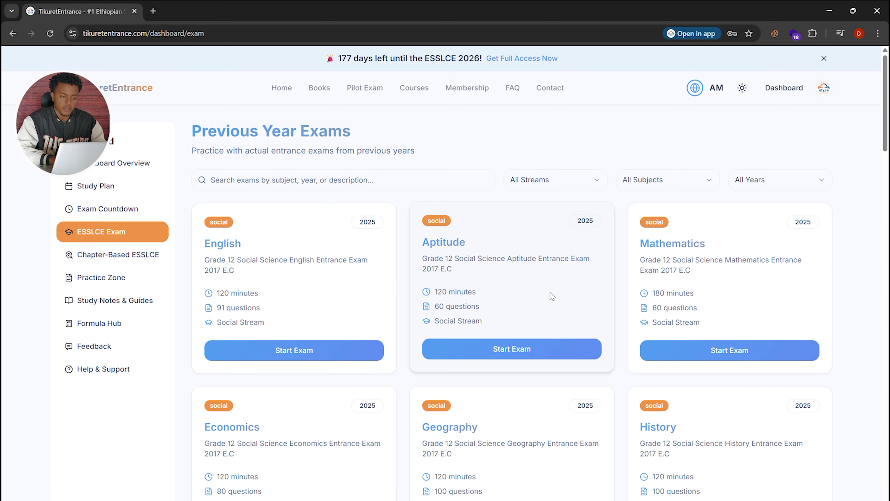
{"action": "left_click", "coordinate": [539, 351]}
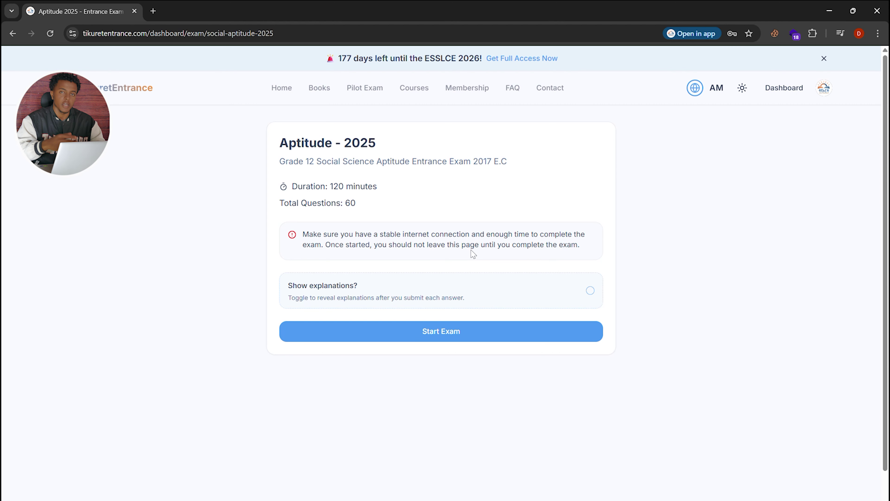
{"action": "left_click", "coordinate": [434, 325]}
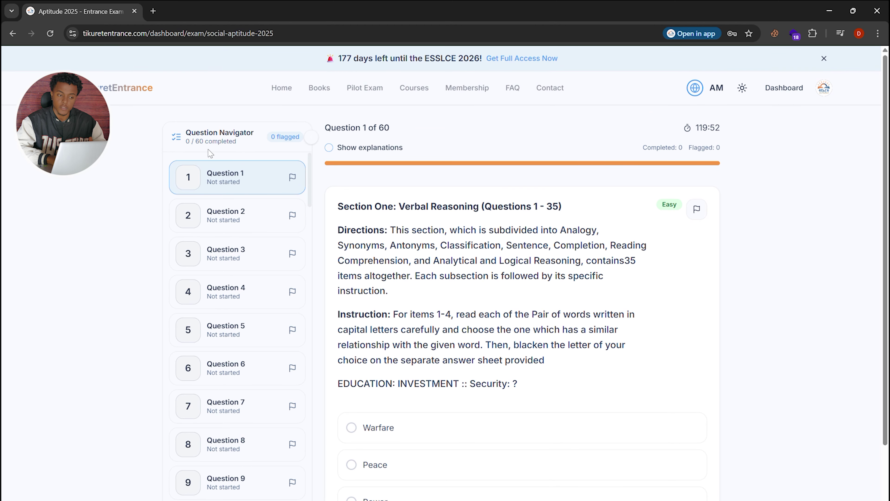
Answer question 1 of the Aptitude exam with "Peace" and submit the answer
{"action": "left_click", "coordinate": [329, 148]}
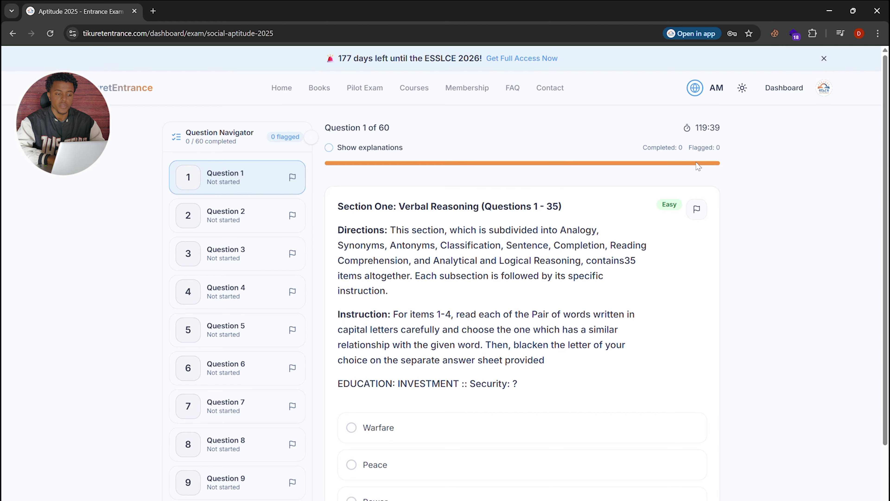
{"action": "scroll", "coordinate": [698, 167], "scroll_direction": "down", "scroll_amount": 2}
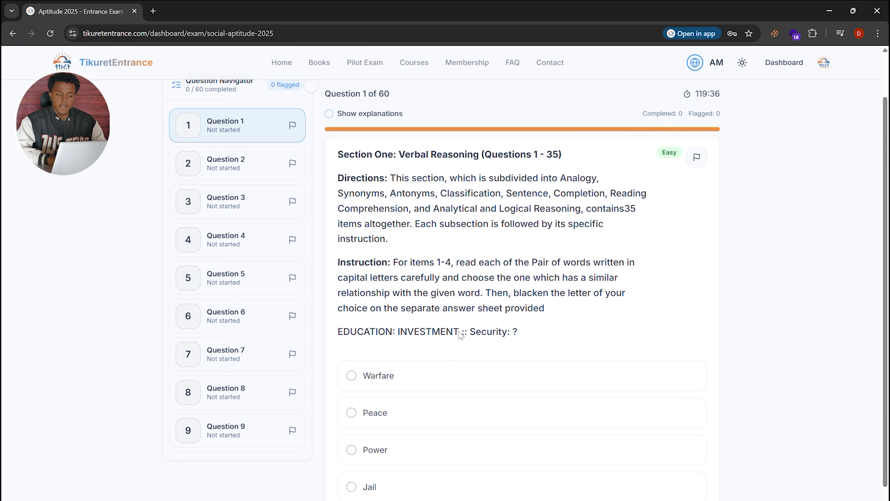
{"action": "scroll", "coordinate": [471, 330], "scroll_direction": "down", "scroll_amount": 1}
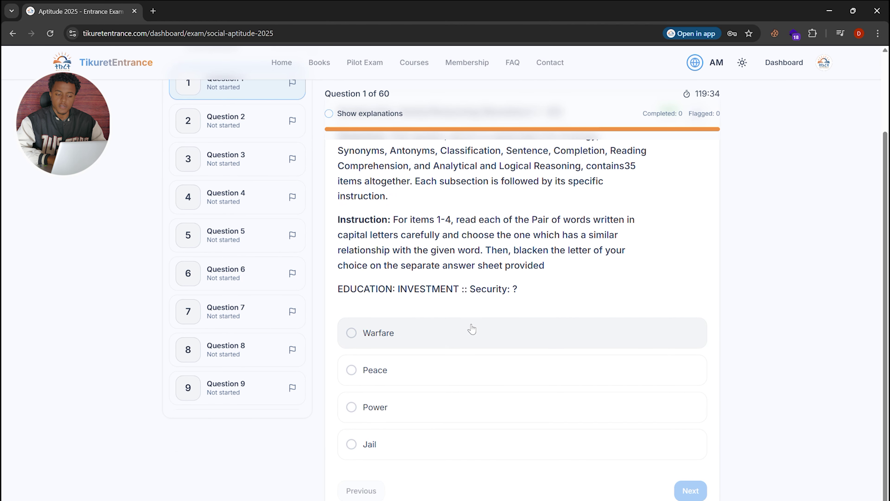
{"action": "left_click", "coordinate": [419, 372]}
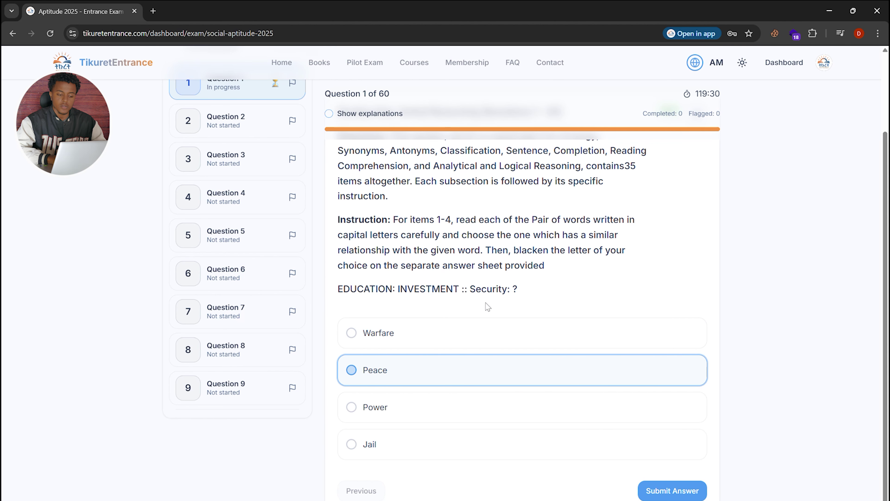
{"action": "left_click", "coordinate": [676, 490]}
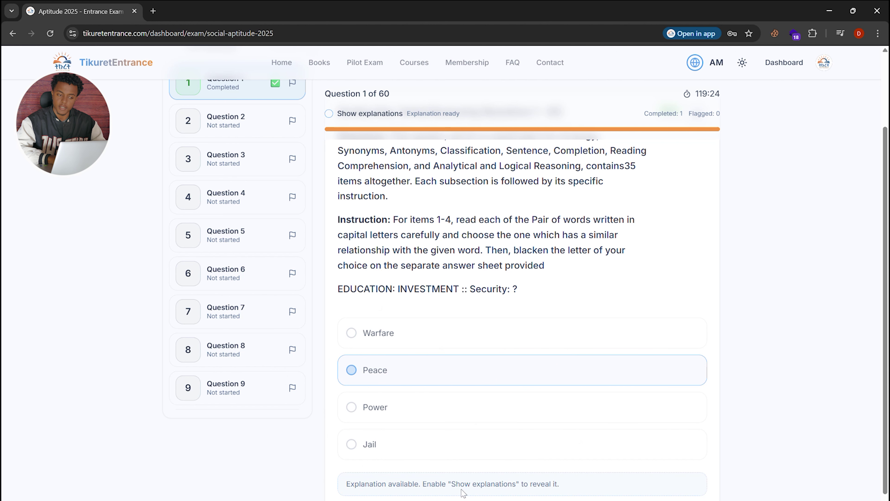
Turn on Show explanations and review the explanation for question 1
{"action": "scroll", "coordinate": [351, 315], "scroll_direction": "up", "scroll_amount": 3}
{"action": "left_click", "coordinate": [329, 148]}
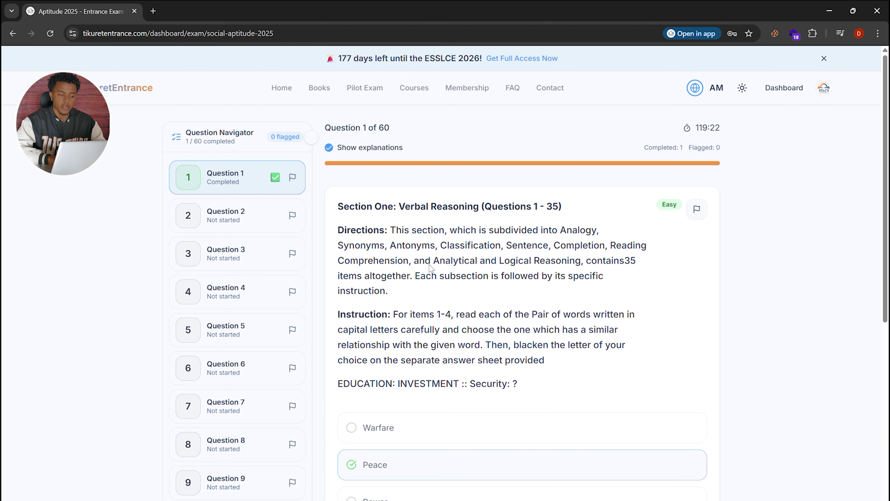
{"action": "scroll", "coordinate": [387, 249], "scroll_direction": "down", "scroll_amount": 8}
{"action": "scroll", "coordinate": [453, 291], "scroll_direction": "up", "scroll_amount": 2}
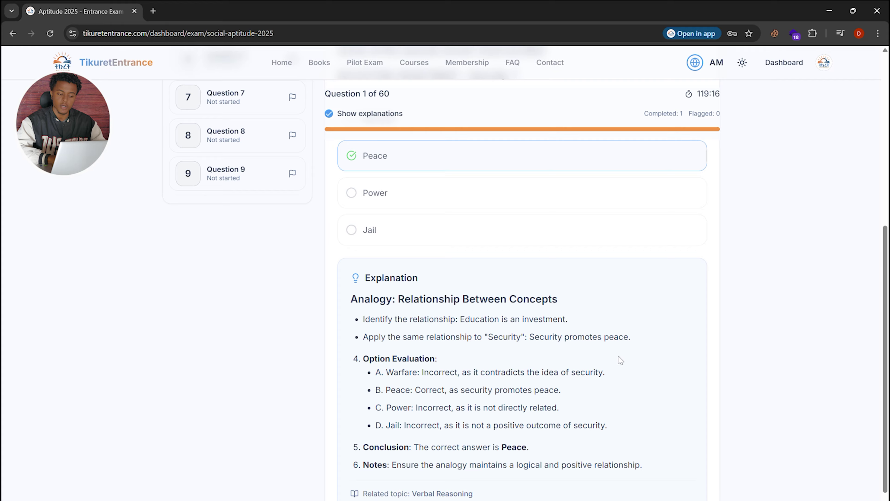
{"action": "scroll", "coordinate": [621, 360], "scroll_direction": "down", "scroll_amount": 1}
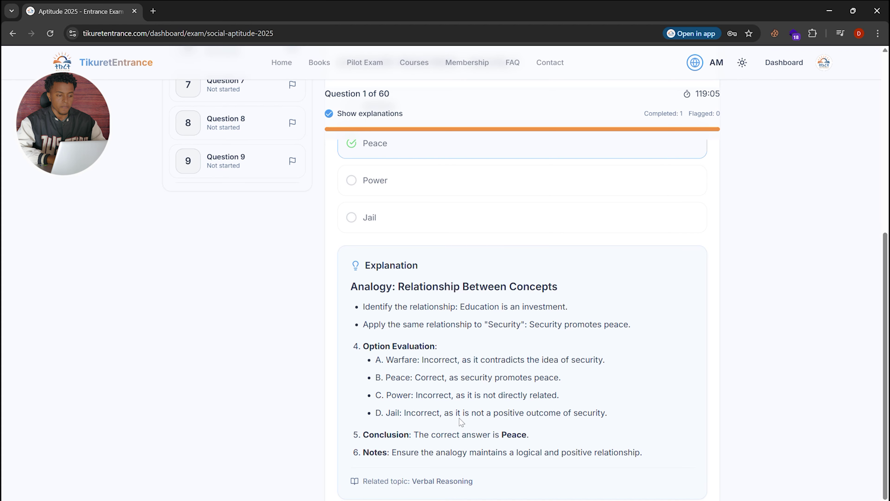
{"action": "scroll", "coordinate": [461, 422], "scroll_direction": "down", "scroll_amount": 1}
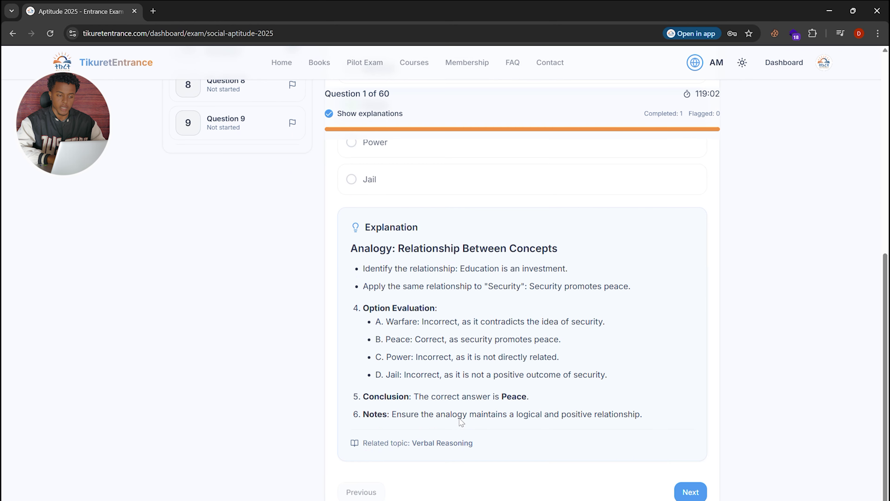
{"action": "scroll", "coordinate": [545, 412], "scroll_direction": "up", "scroll_amount": 10}
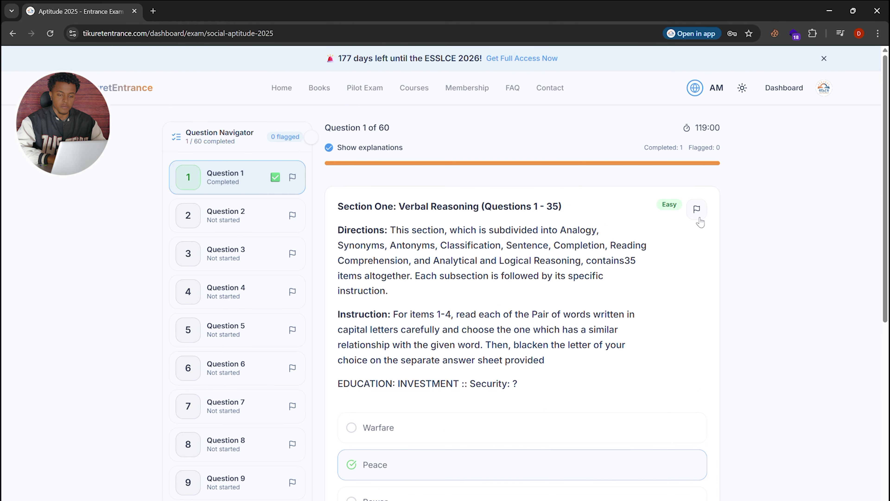
{"action": "left_click", "coordinate": [697, 209]}
{"action": "scroll", "coordinate": [696, 242], "scroll_direction": "down", "scroll_amount": 10}
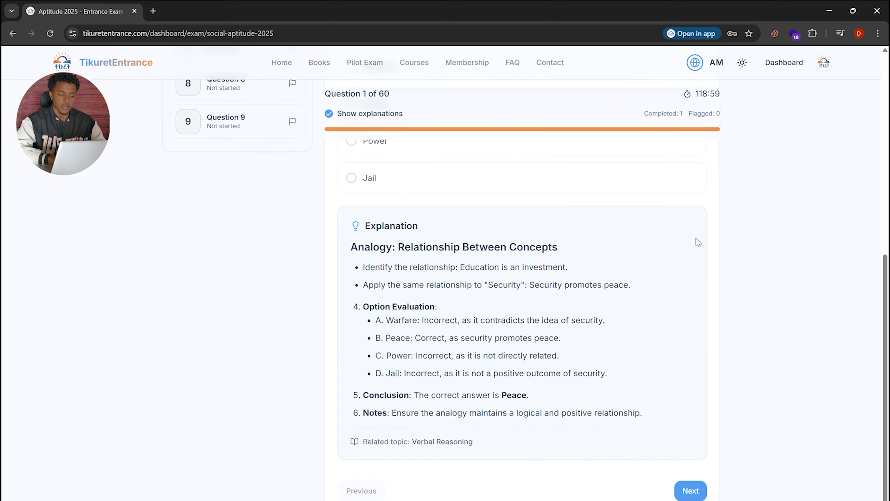
Answer question 2 of the Aptitude exam with "Friendship" and submit the answer
{"action": "left_click", "coordinate": [696, 493]}
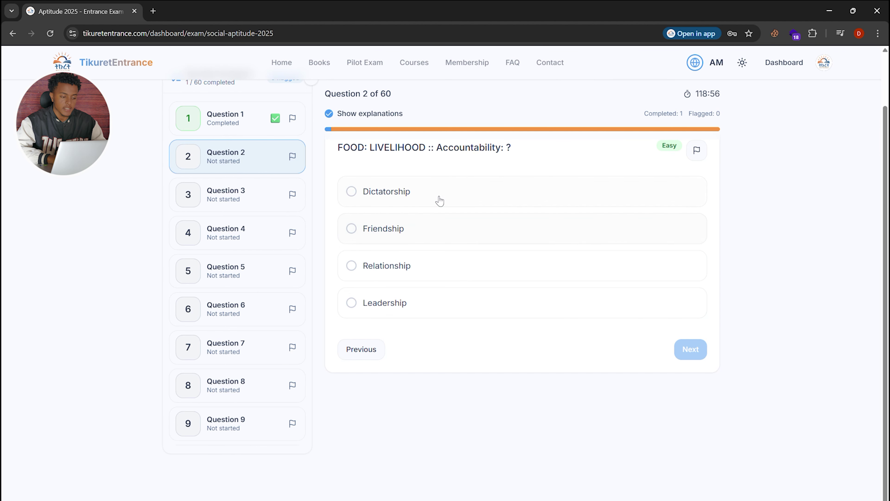
{"action": "scroll", "coordinate": [438, 199], "scroll_direction": "up", "scroll_amount": 1}
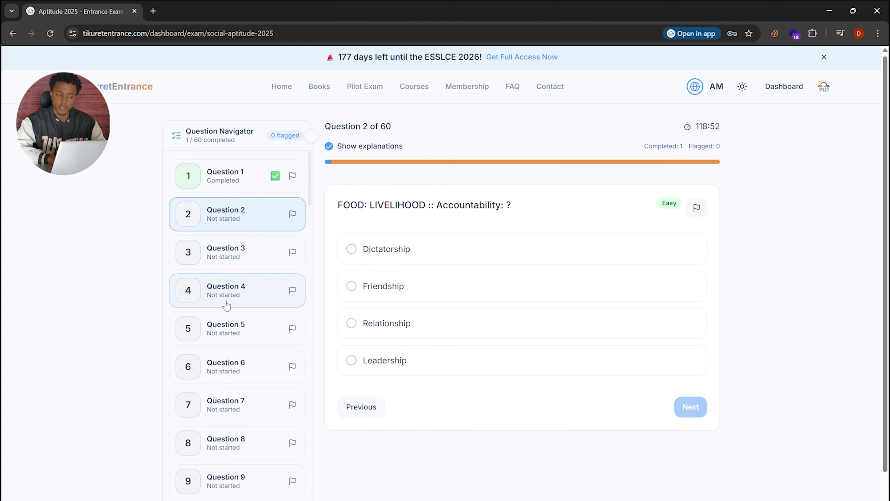
{"action": "left_click", "coordinate": [409, 287]}
{"action": "left_click", "coordinate": [245, 265]}
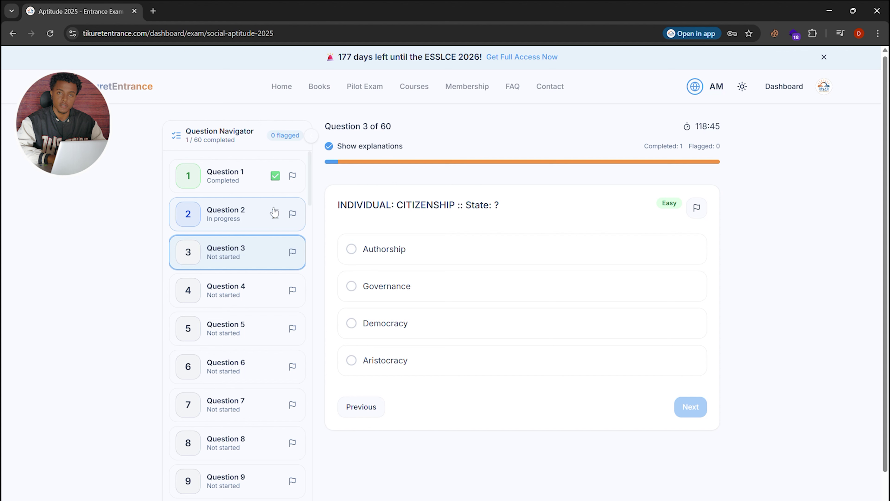
{"action": "left_click", "coordinate": [245, 225]}
{"action": "left_click", "coordinate": [697, 407]}
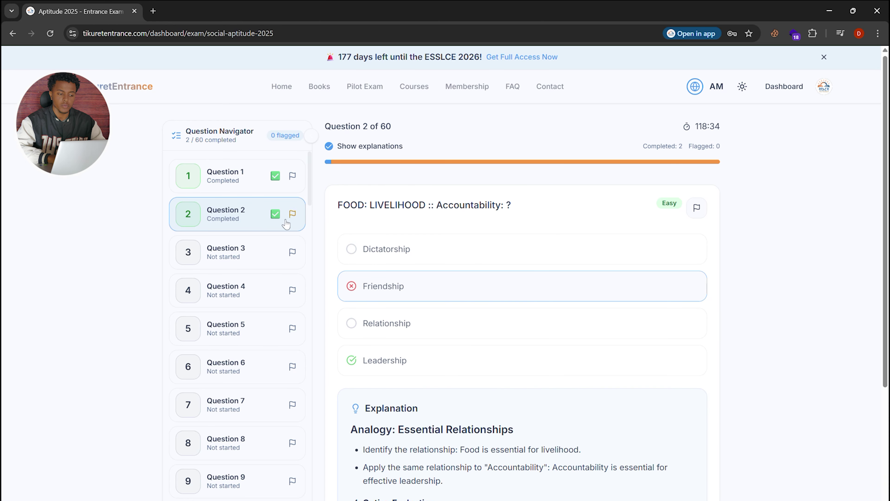
Open question 3, flag and unflag it, and collapse and restore the Question Navigator
{"action": "left_click", "coordinate": [253, 260]}
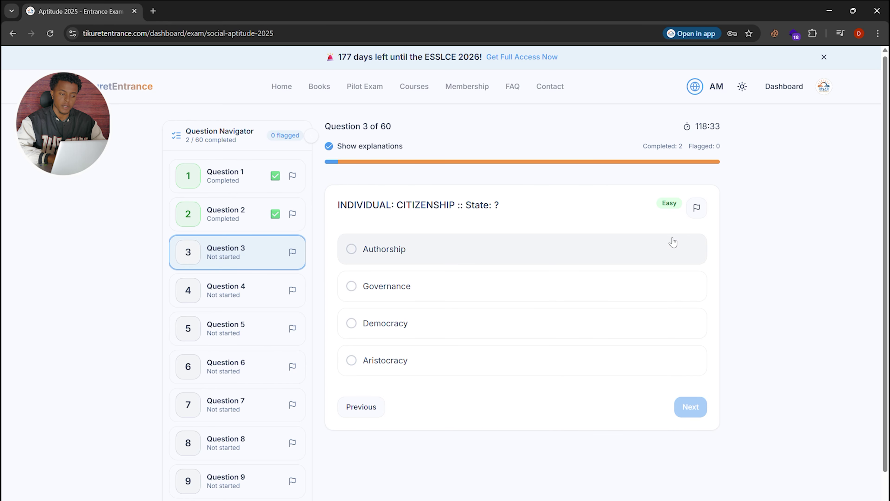
{"action": "left_click", "coordinate": [696, 208]}
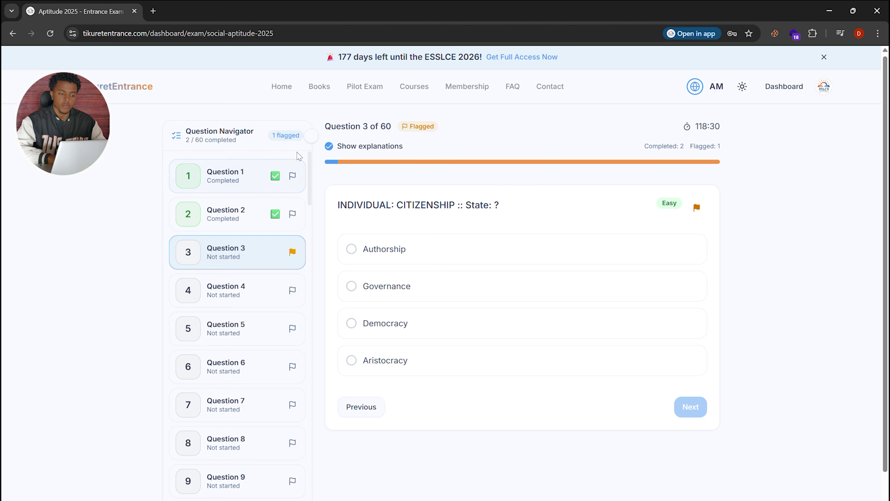
{"action": "left_click", "coordinate": [311, 136]}
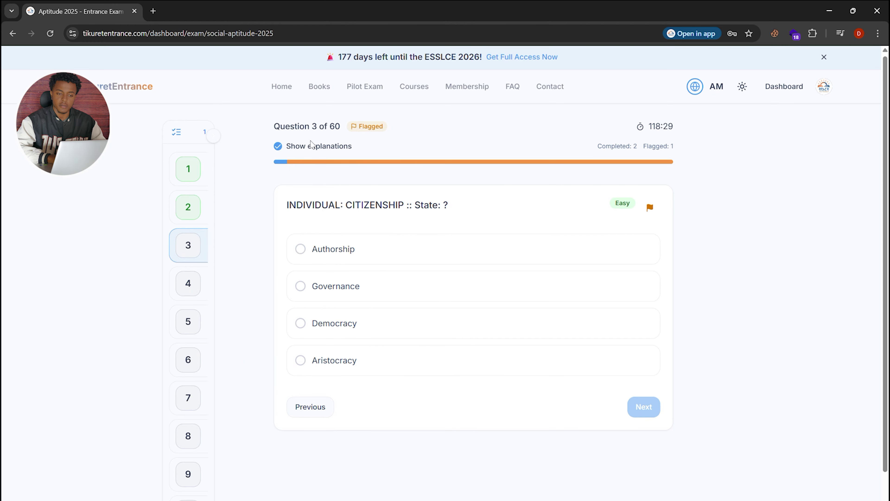
{"action": "left_click", "coordinate": [213, 136]}
{"action": "left_click", "coordinate": [696, 210]}
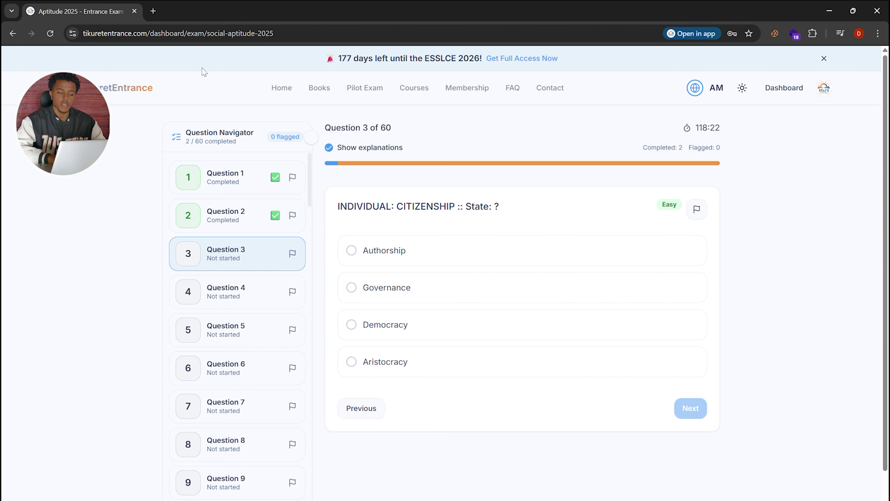
Test the exam's tab-switching protection by searching "asdasdasd" in a new browser tab, closing that tab and dismissing the exam notice
{"action": "left_click", "coordinate": [153, 11]}
{"action": "type", "text": "asdasdasd"}
{"action": "key", "text": "Return"}
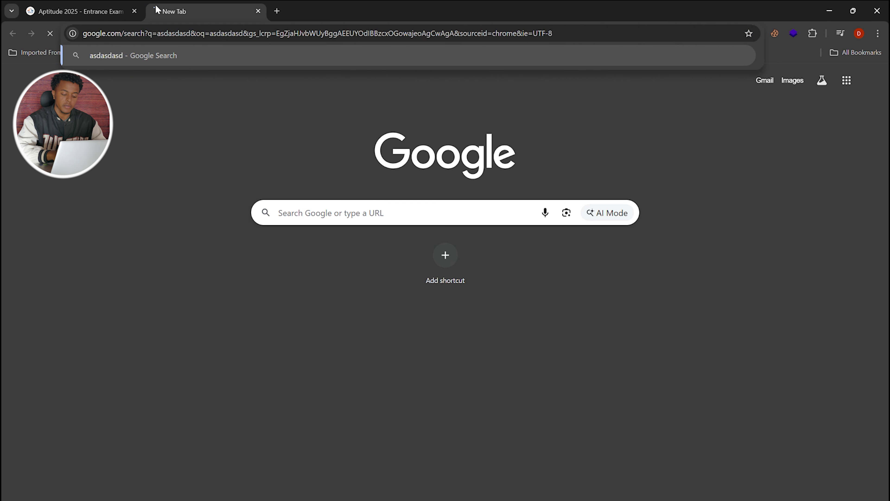
{"action": "key", "text": "ctrl+w"}
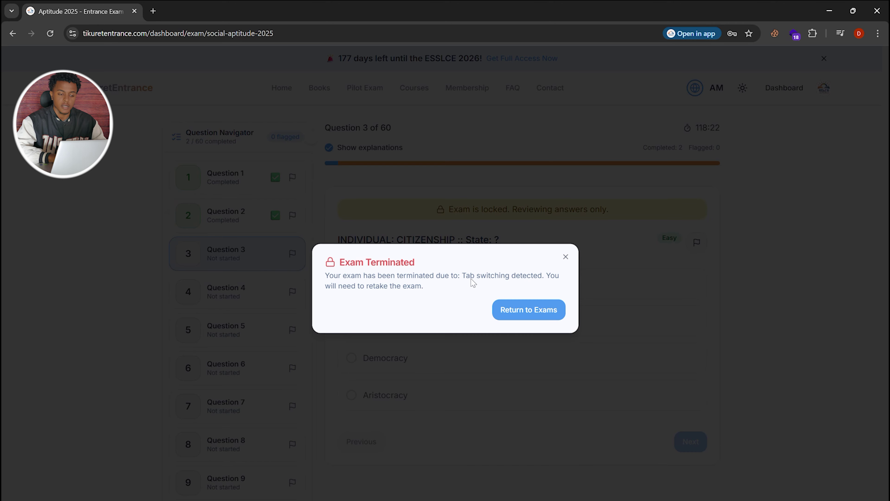
{"action": "left_click", "coordinate": [566, 257]}
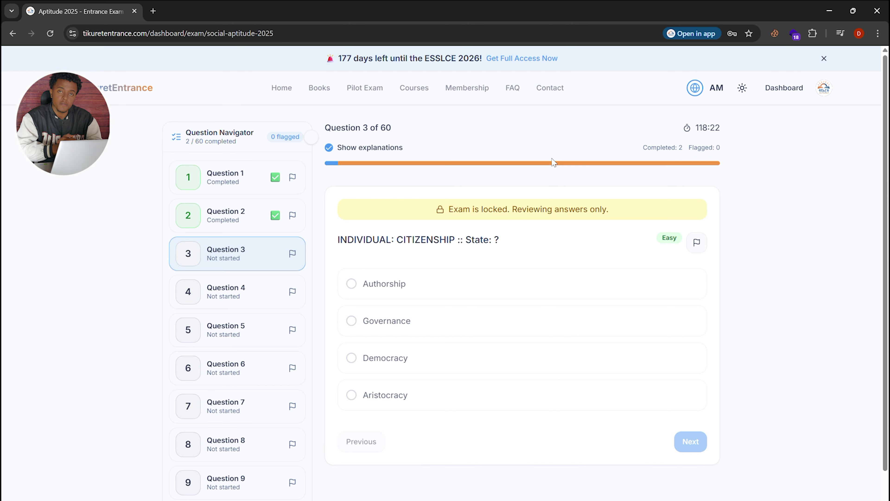
Leave the Aptitude exam and open the chapter-based ESSLCE unit list for Natural Science, Biology, 2017
{"action": "key", "text": "alt+Left"}
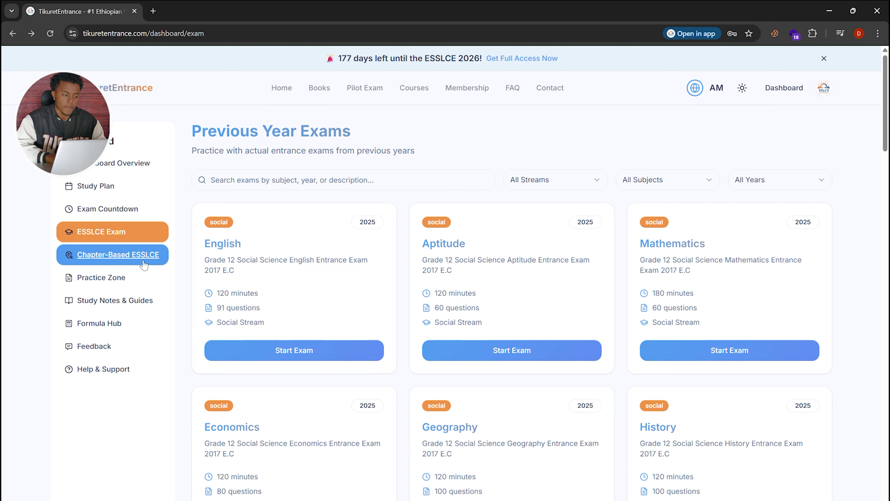
{"action": "left_click", "coordinate": [118, 254]}
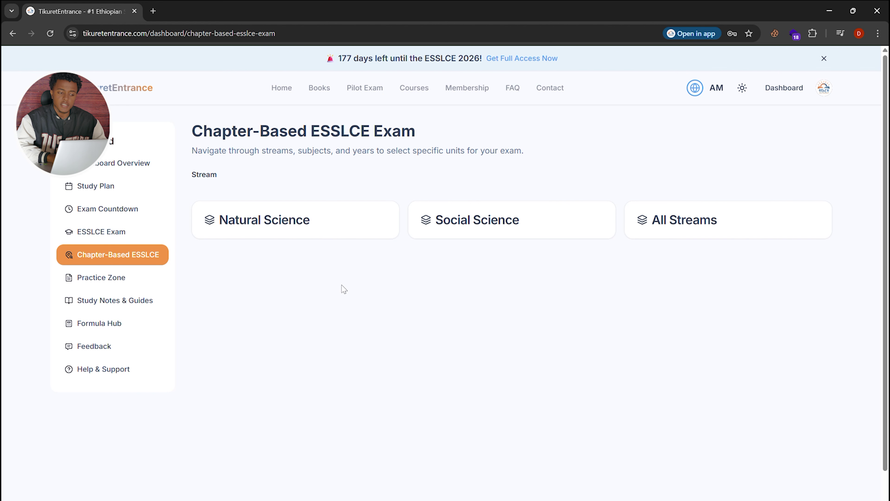
{"action": "left_click", "coordinate": [278, 228]}
{"action": "left_click", "coordinate": [285, 265]}
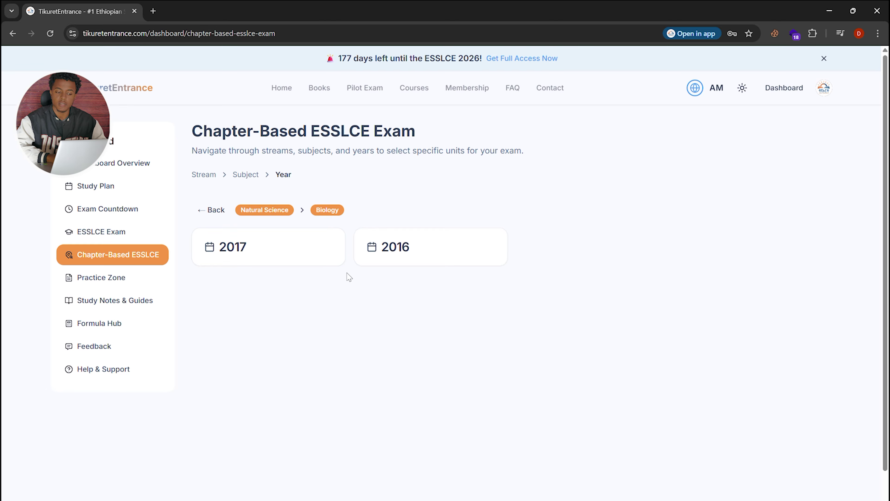
{"action": "left_click", "coordinate": [276, 253]}
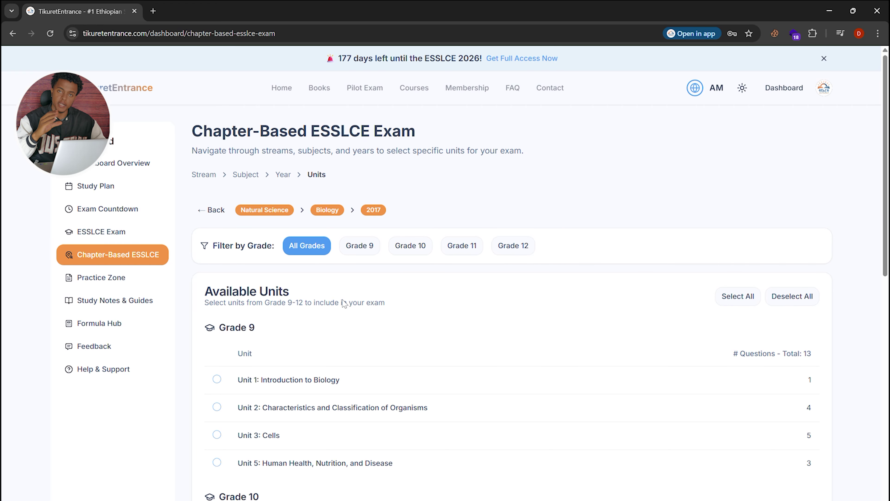
Select Grade 9 Unit 1: Introduction to Biology and Unit 2: Characteristics and Classification of Organisms for the exam
{"action": "scroll", "coordinate": [345, 303], "scroll_direction": "down", "scroll_amount": 2}
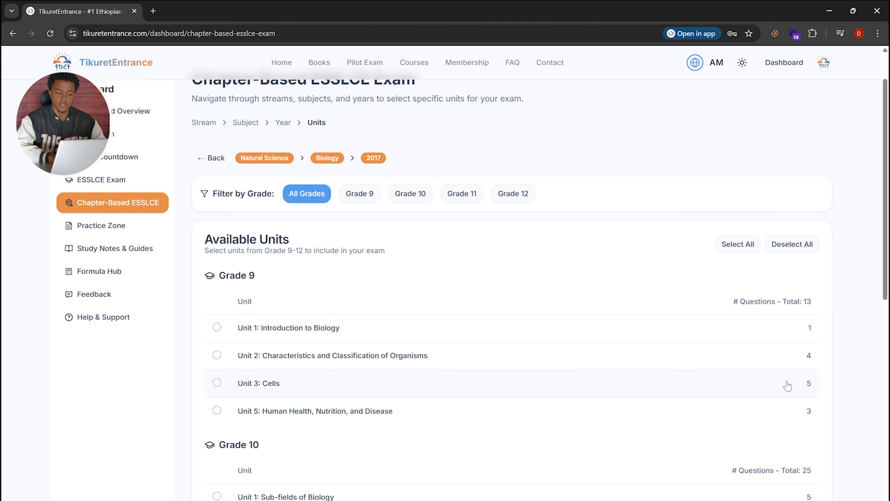
{"action": "left_click", "coordinate": [797, 354]}
{"action": "left_click", "coordinate": [797, 331]}
{"action": "scroll", "coordinate": [817, 386], "scroll_direction": "down", "scroll_amount": 15}
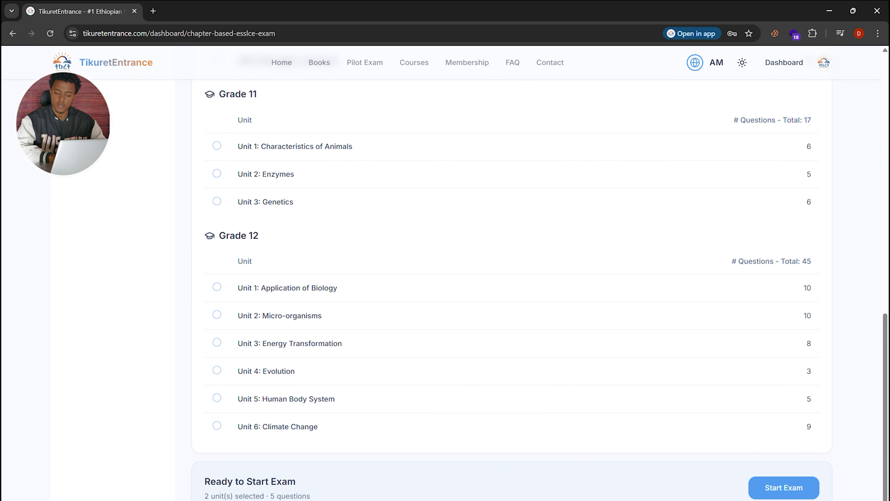
Select all available units, check the units included, and start the chapter-based ESSLCE Biology 2017 exam
{"action": "scroll", "coordinate": [865, 459], "scroll_direction": "up", "scroll_amount": 15}
{"action": "left_click", "coordinate": [736, 296]}
{"action": "scroll", "coordinate": [825, 336], "scroll_direction": "down", "scroll_amount": 12}
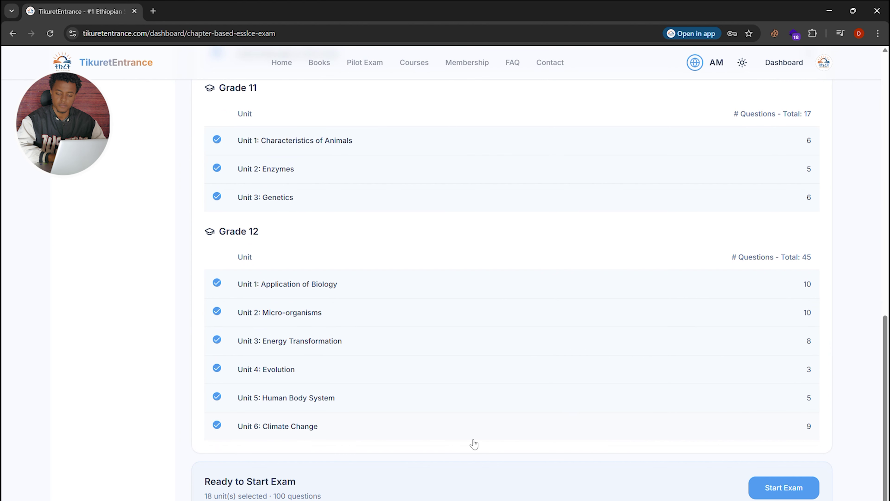
{"action": "left_click", "coordinate": [789, 495]}
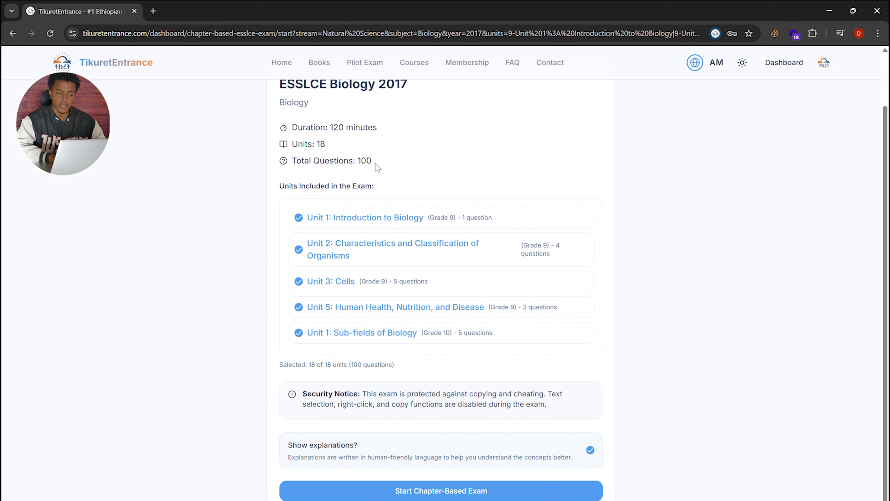
{"action": "scroll", "coordinate": [480, 237], "scroll_direction": "down", "scroll_amount": 1}
{"action": "scroll", "coordinate": [481, 237], "scroll_direction": "down", "scroll_amount": 5}
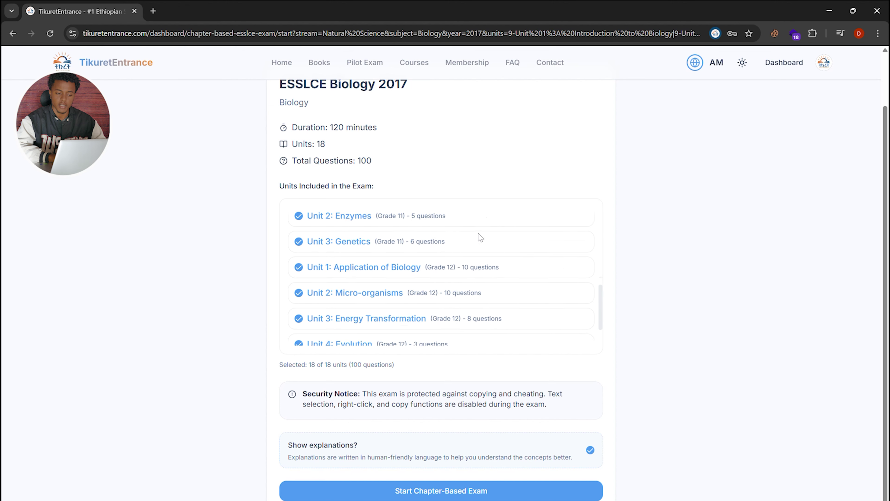
{"action": "left_click", "coordinate": [439, 491]}
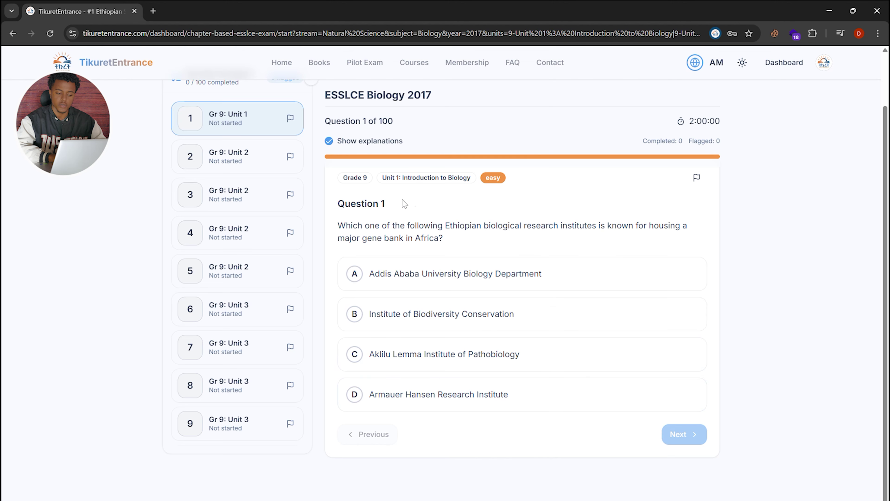
Submit "Addis Ababa University Biology Department" as the answer to question 1 and review its explanation
{"action": "left_click", "coordinate": [485, 337]}
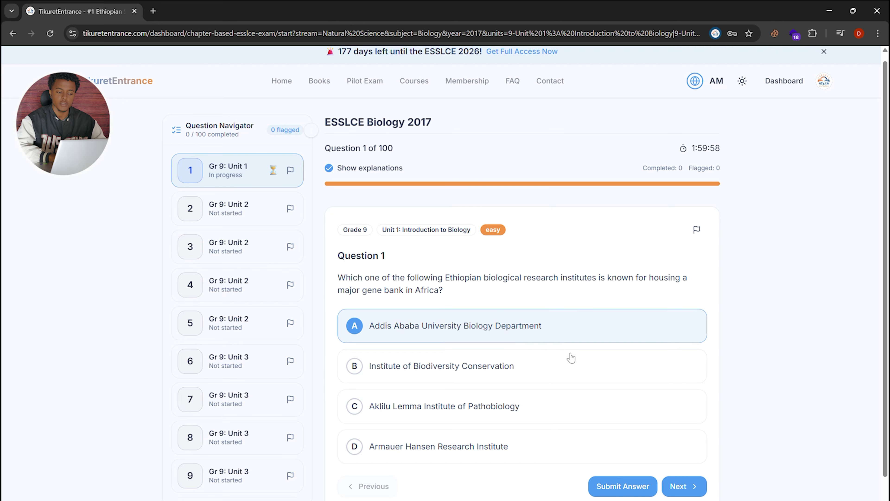
{"action": "left_click", "coordinate": [625, 486]}
{"action": "scroll", "coordinate": [600, 454], "scroll_direction": "down", "scroll_amount": 7}
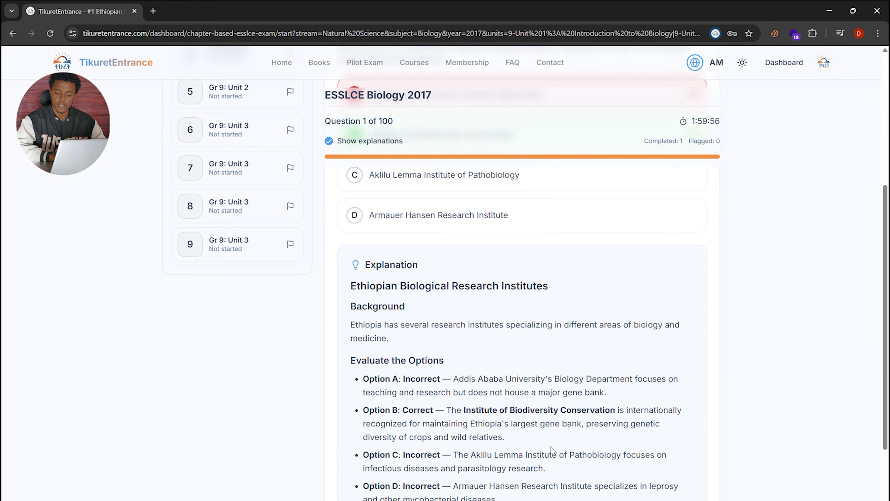
{"action": "scroll", "coordinate": [557, 453], "scroll_direction": "up", "scroll_amount": 7}
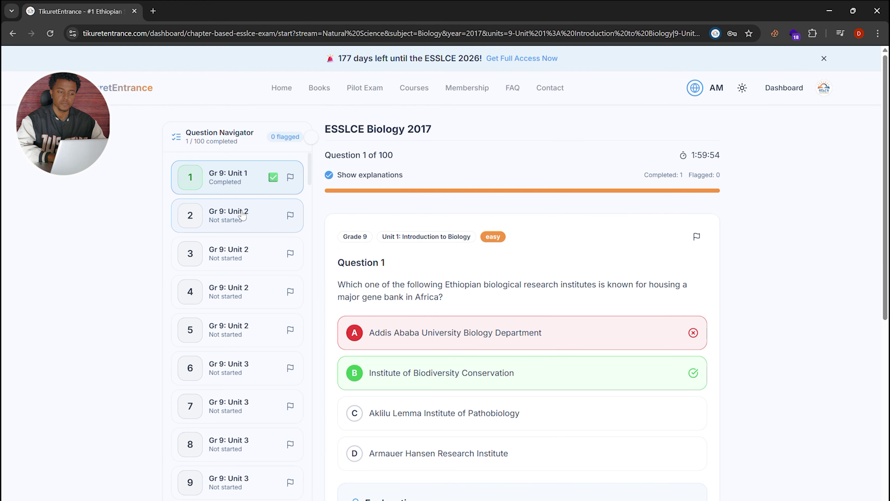
Open question 2 of the Biology exam and collapse and restore the Question Navigator
{"action": "left_click", "coordinate": [242, 210]}
{"action": "left_click", "coordinate": [311, 137]}
{"action": "left_click", "coordinate": [205, 135]}
Leave the Biology exam, open the Practice Zone and look through its practice sets across subjects and grades
{"action": "key", "text": "alt+Left"}
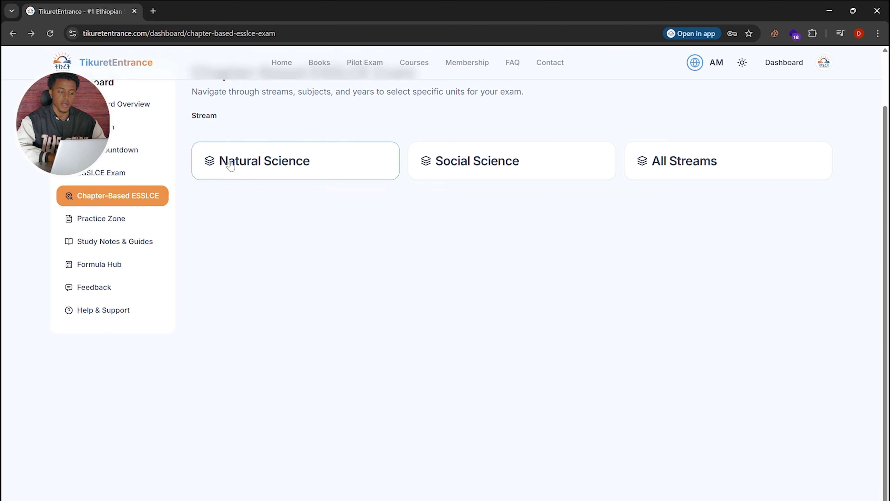
{"action": "left_click", "coordinate": [154, 221]}
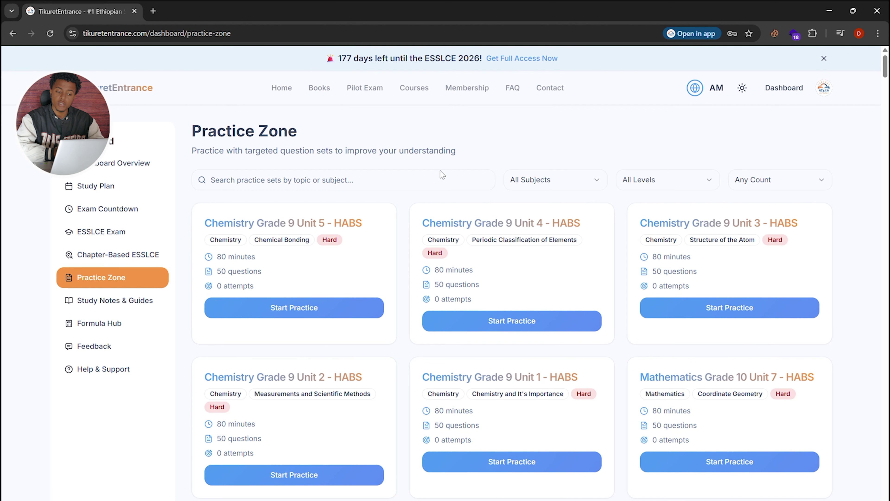
{"action": "scroll", "coordinate": [455, 189], "scroll_direction": "down", "scroll_amount": 3}
{"action": "scroll", "coordinate": [455, 191], "scroll_direction": "down", "scroll_amount": 3}
{"action": "scroll", "coordinate": [455, 192], "scroll_direction": "up", "scroll_amount": 3}
{"action": "scroll", "coordinate": [554, 324], "scroll_direction": "down", "scroll_amount": 12}
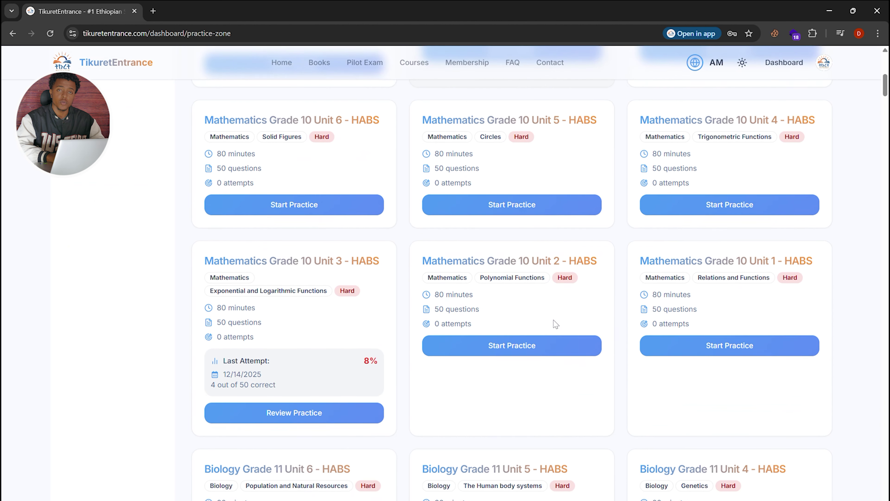
{"action": "scroll", "coordinate": [554, 324], "scroll_direction": "down", "scroll_amount": 3}
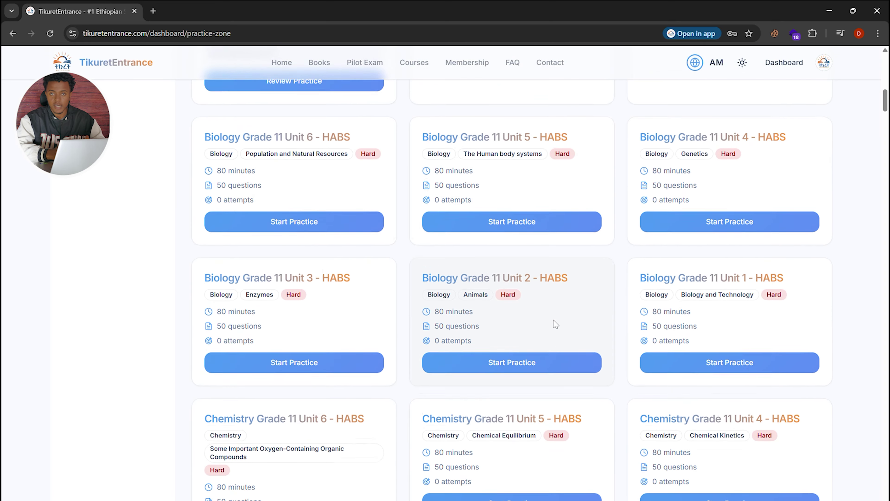
{"action": "scroll", "coordinate": [545, 270], "scroll_direction": "up", "scroll_amount": 3}
{"action": "scroll", "coordinate": [545, 270], "scroll_direction": "down", "scroll_amount": 3}
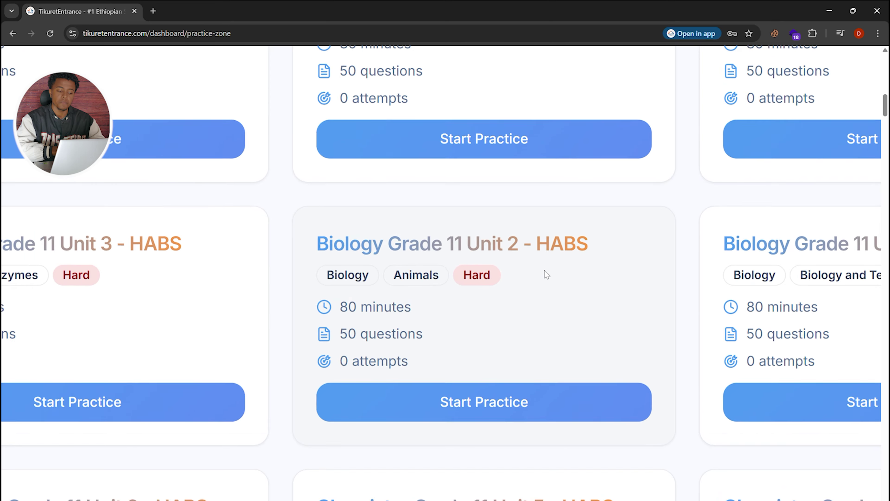
{"action": "scroll", "coordinate": [544, 270], "scroll_direction": "down", "scroll_amount": 3}
{"action": "scroll", "coordinate": [546, 274], "scroll_direction": "down", "scroll_amount": 6}
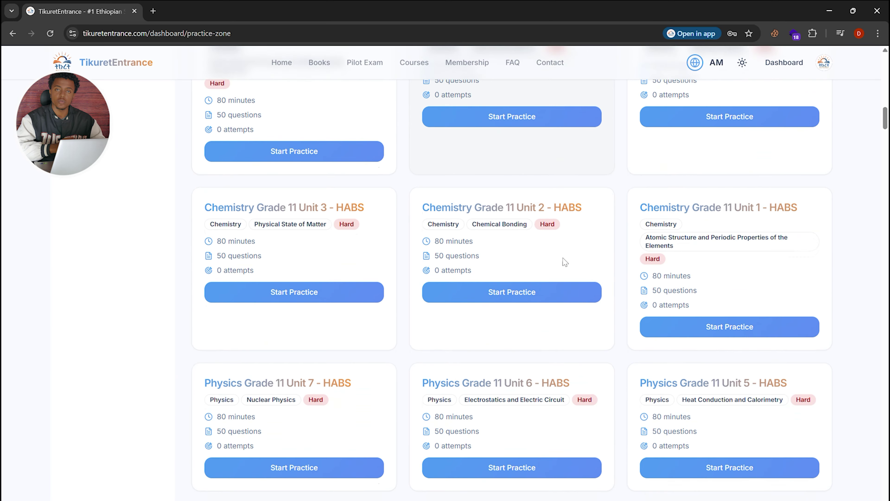
{"action": "left_click_drag", "start_coordinate": [885, 120], "coordinate": [886, 362]}
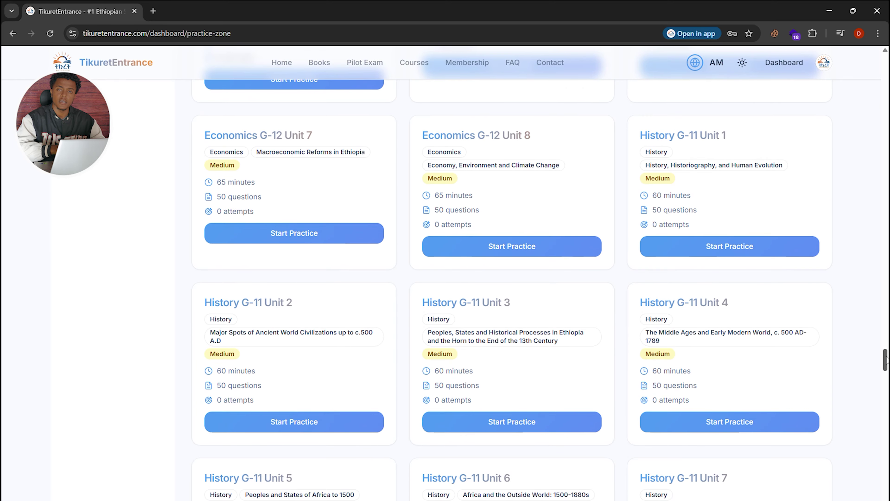
{"action": "scroll", "coordinate": [558, 322], "scroll_direction": "up", "scroll_amount": 3}
{"action": "scroll", "coordinate": [558, 324], "scroll_direction": "down", "scroll_amount": 3}
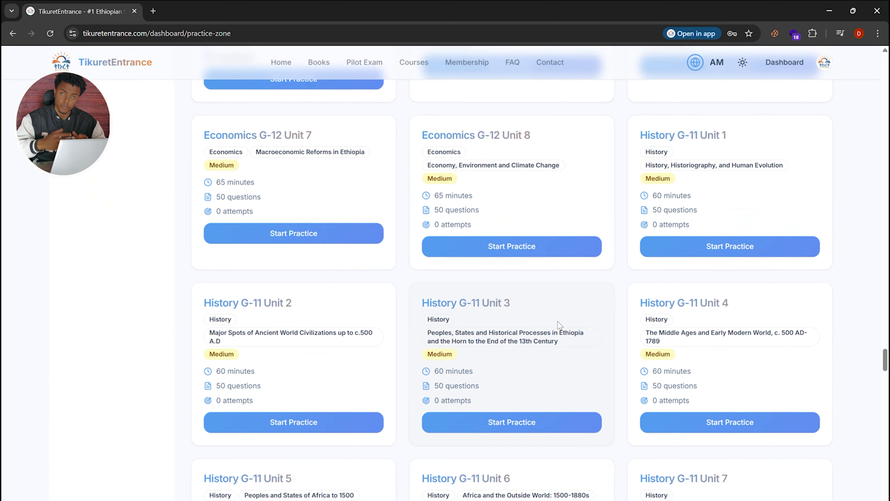
{"action": "scroll", "coordinate": [561, 255], "scroll_direction": "up", "scroll_amount": 6}
{"action": "scroll", "coordinate": [559, 251], "scroll_direction": "up", "scroll_amount": 13}
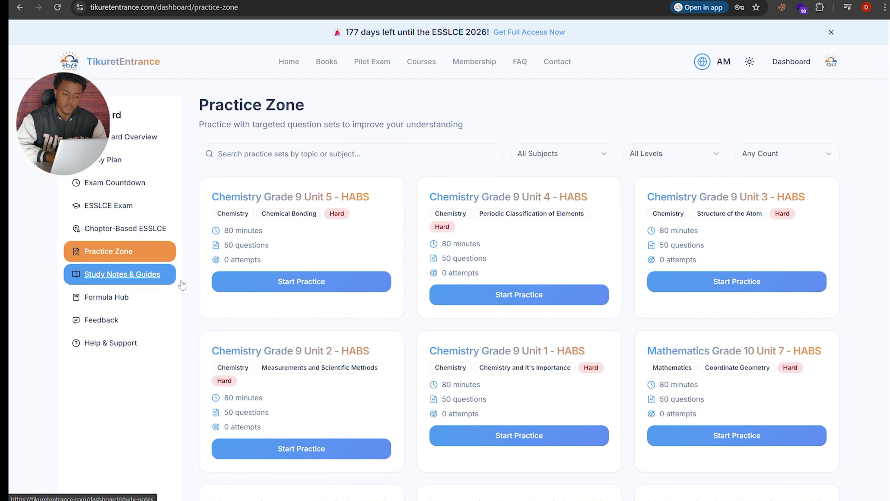
Start the Mathematics Grade 10 Unit 2 - HABS practice on Polynomial Functions
{"action": "scroll", "coordinate": [520, 370], "scroll_direction": "down", "scroll_amount": 15}
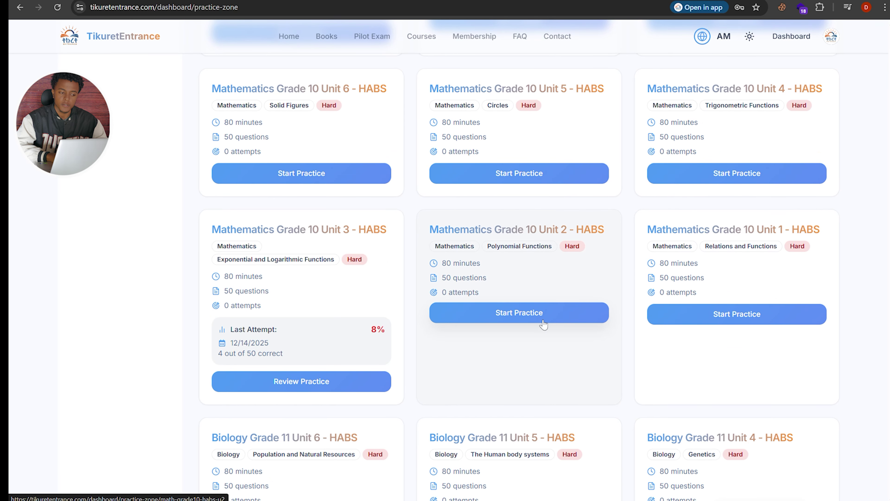
{"action": "left_click", "coordinate": [543, 325]}
{"action": "left_click", "coordinate": [421, 312]}
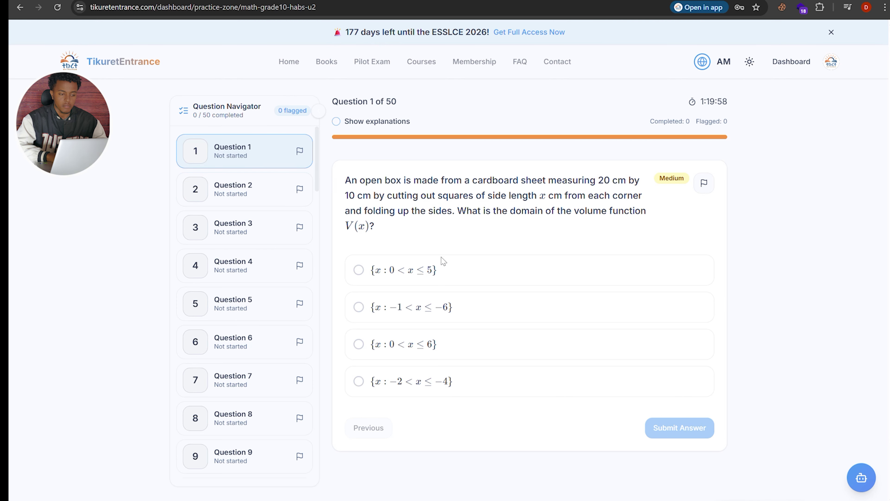
Submit {x : 0 < x ≤ 5} as the answer to question 1 of the Mathematics practice
{"action": "left_click", "coordinate": [434, 276]}
{"action": "left_click", "coordinate": [680, 430]}
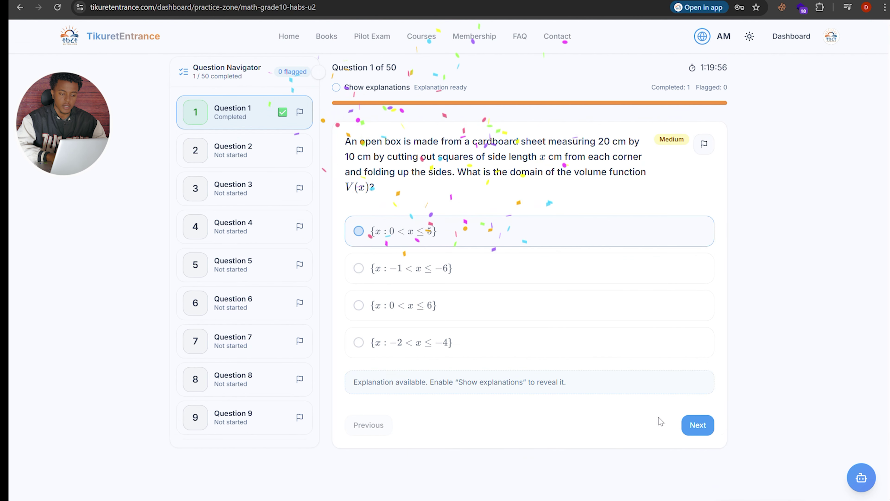
Open question 2 on the degree of a polynomial, and collapse and restore the Question Navigator
{"action": "left_click", "coordinate": [287, 181]}
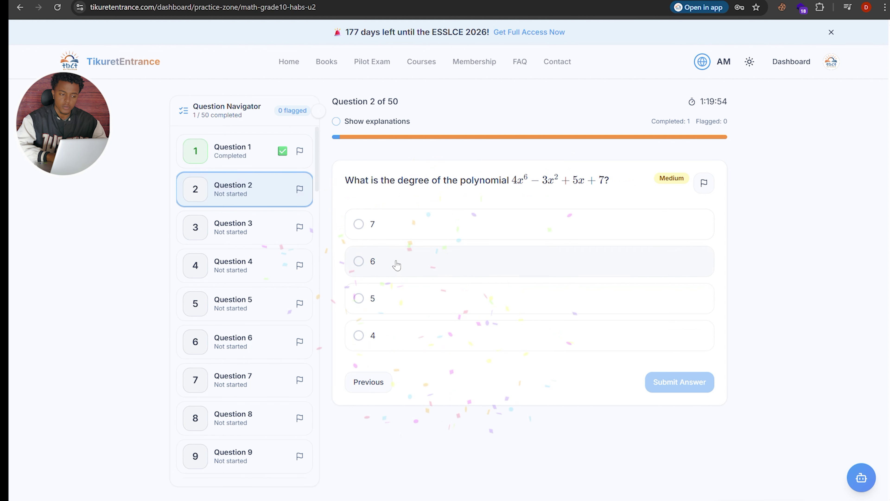
{"action": "left_click", "coordinate": [319, 113]}
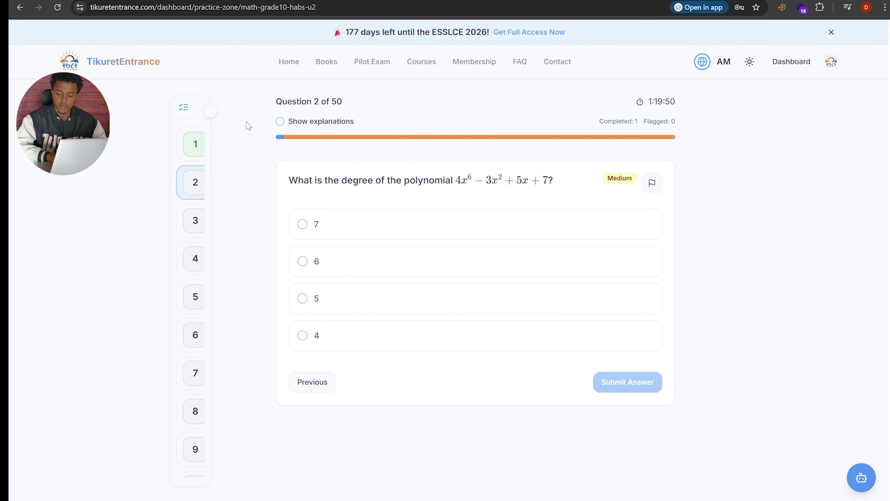
{"action": "left_click", "coordinate": [210, 111]}
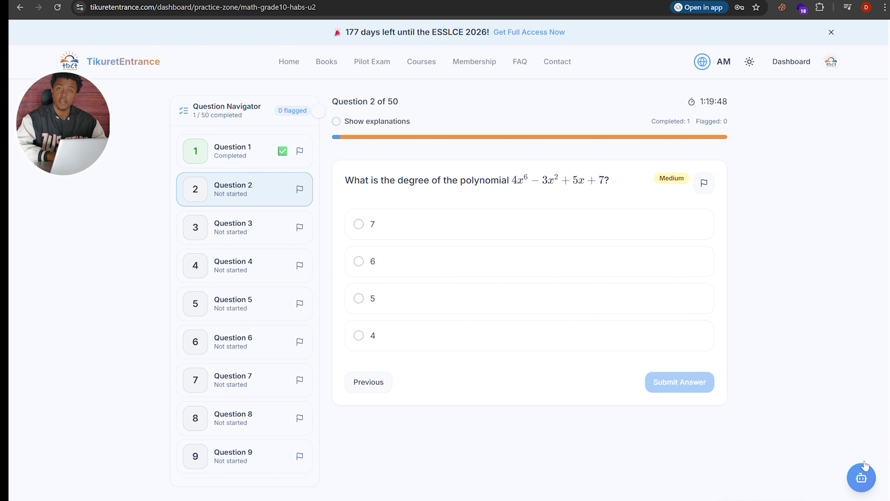
Open the Study Assistant chat and send it the message "Hello"
{"action": "left_click", "coordinate": [861, 479]}
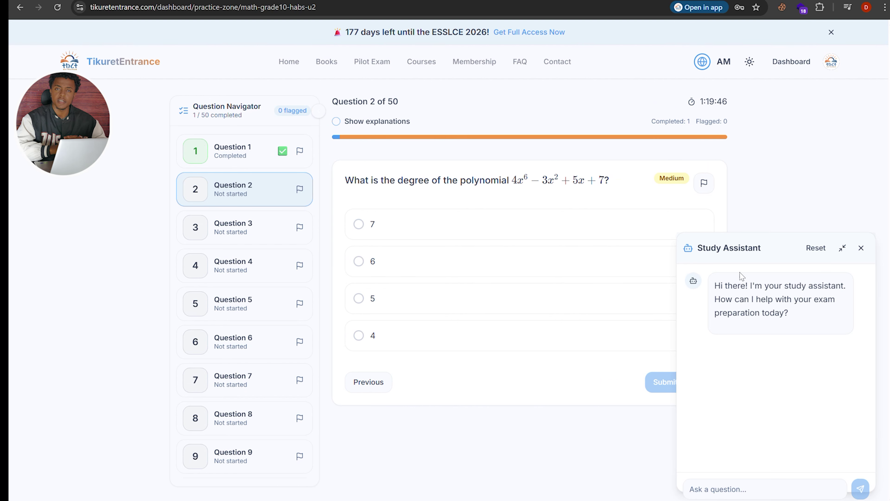
{"action": "left_click", "coordinate": [750, 483]}
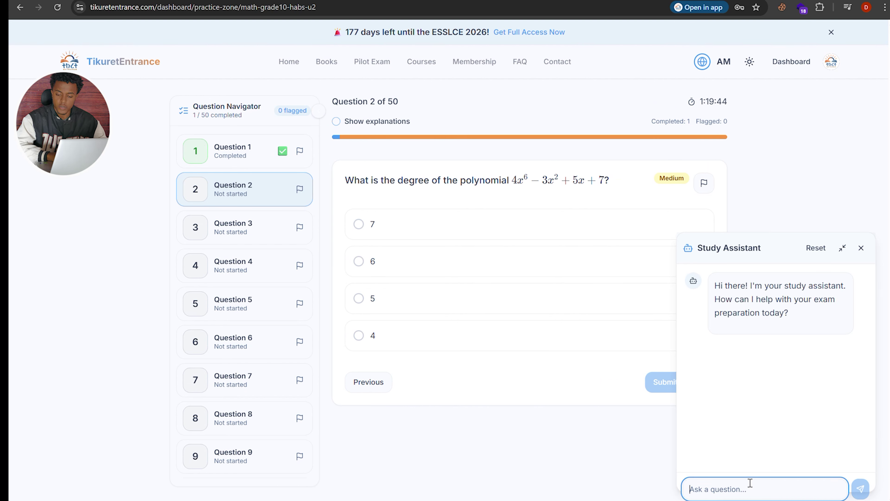
{"action": "type", "text": "He"}
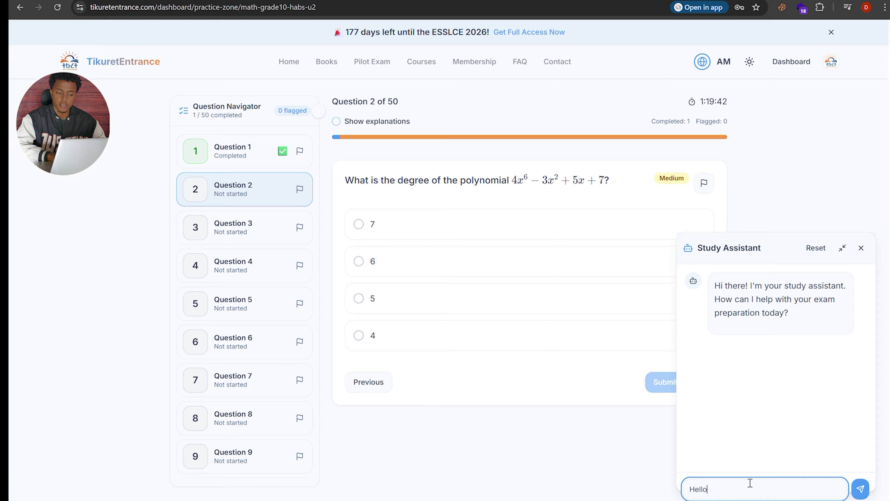
{"action": "type", "text": "llo"}
{"action": "key", "text": "Return"}
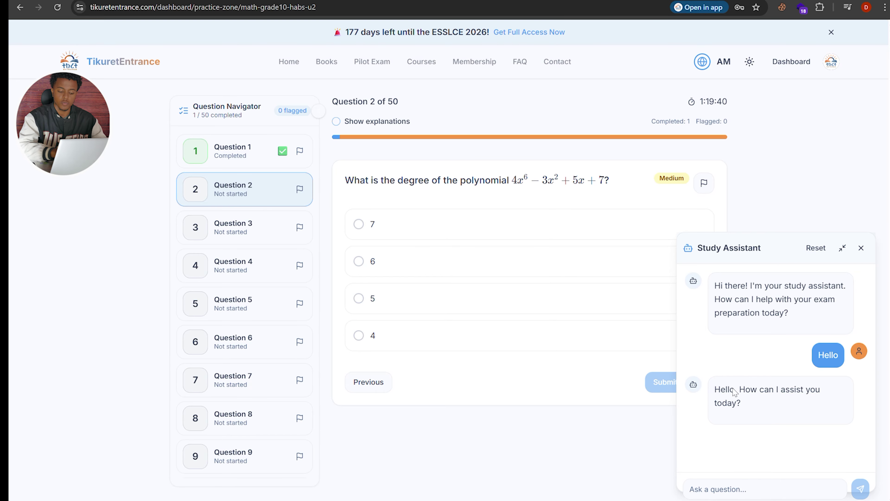
Send the Study Assistant a request to understand calculus, and close the chat once it has answered
{"action": "left_click", "coordinate": [733, 491]}
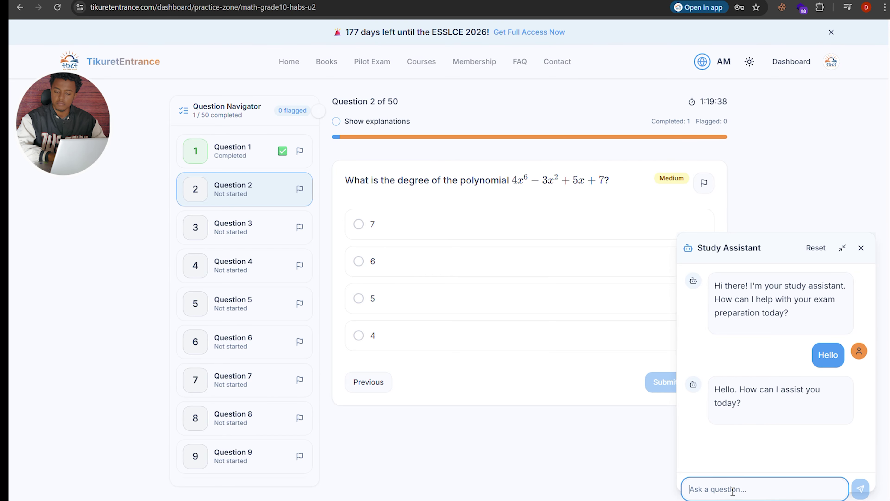
{"action": "scroll", "coordinate": [755, 427], "scroll_direction": "down", "scroll_amount": 2}
{"action": "scroll", "coordinate": [755, 427], "scroll_direction": "up", "scroll_amount": 2}
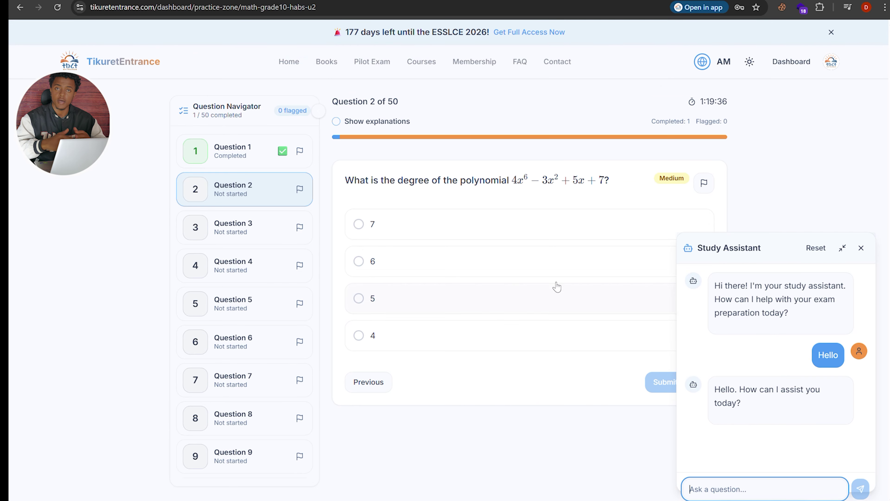
{"action": "scroll", "coordinate": [590, 338], "scroll_direction": "down", "scroll_amount": 2}
{"action": "scroll", "coordinate": [593, 339], "scroll_direction": "up", "scroll_amount": 2}
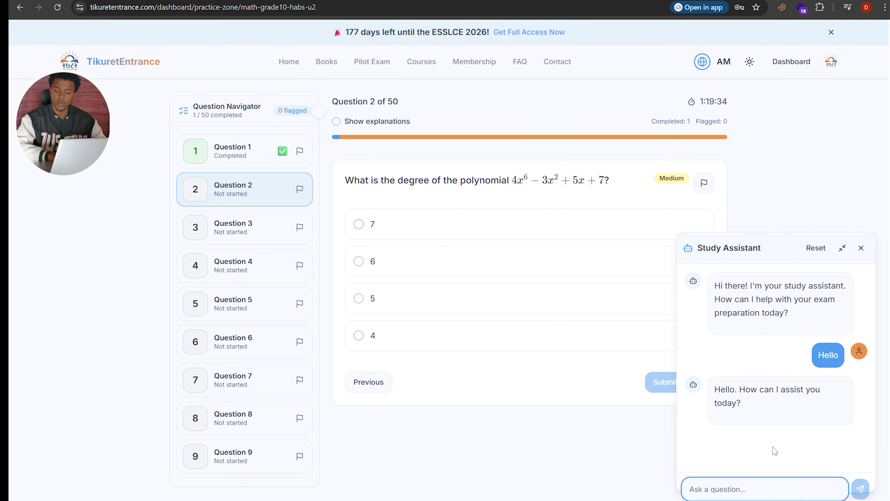
{"action": "type", "text": "I wan "}
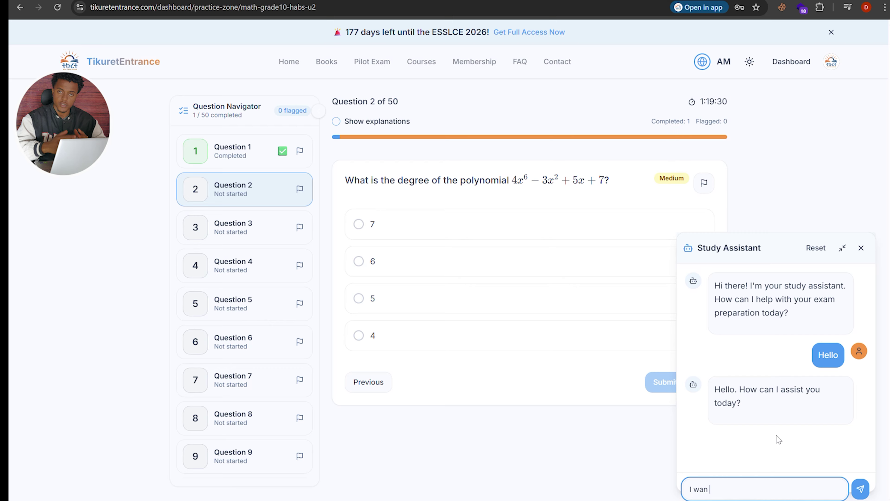
{"action": "type", "text": "tto undetstand about calculus"}
{"action": "key", "text": "Return"}
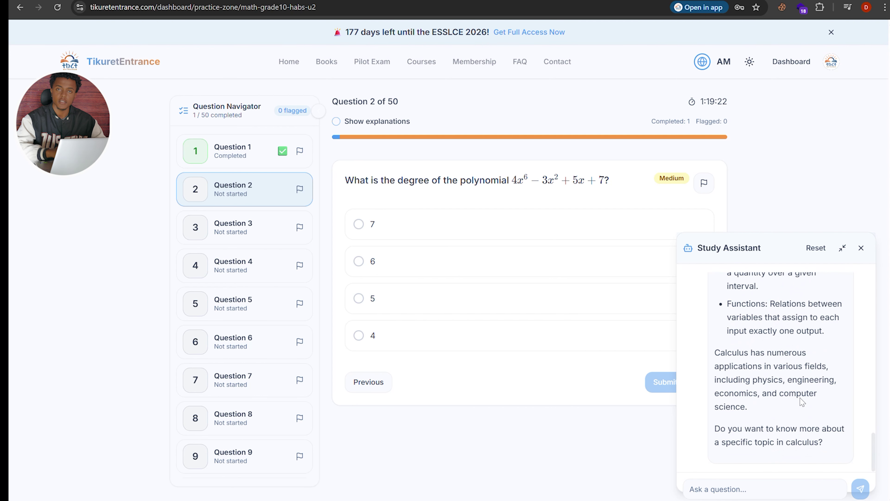
{"action": "left_click", "coordinate": [861, 249]}
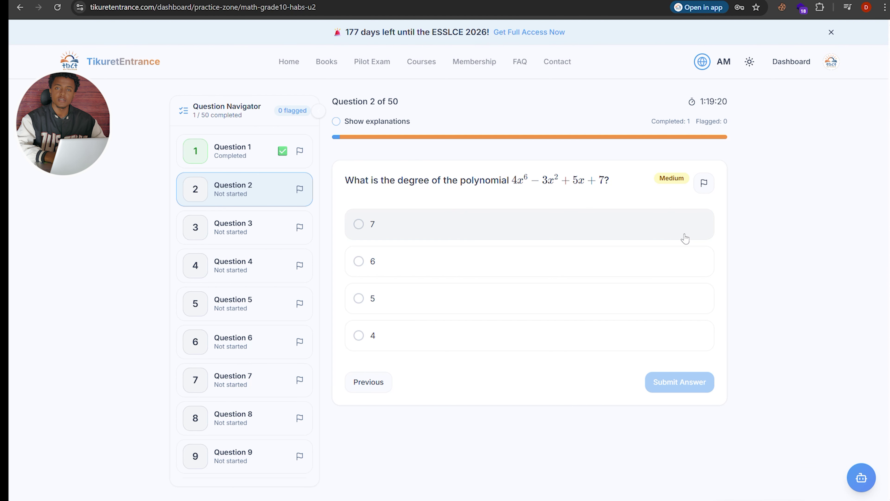
Leave the Mathematics practice and open the Biology Notes - Grade 10 from Study Notes & Guides
{"action": "key", "text": "alt+Left"}
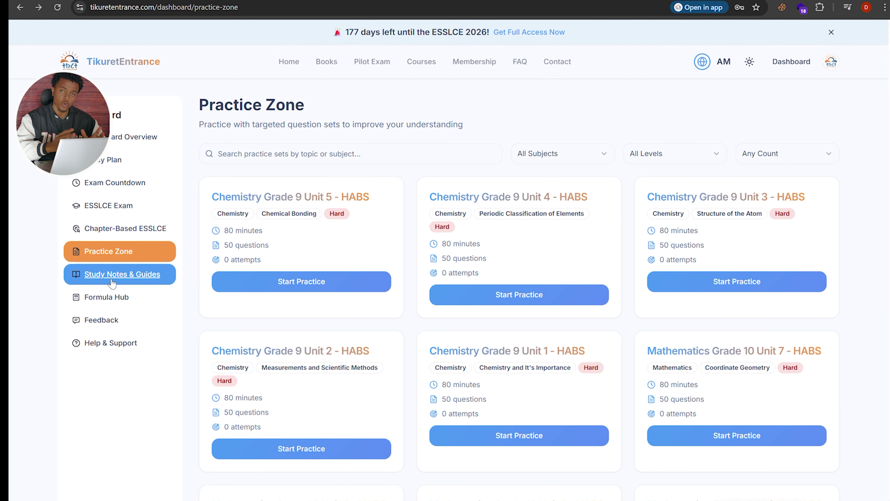
{"action": "left_click", "coordinate": [115, 273]}
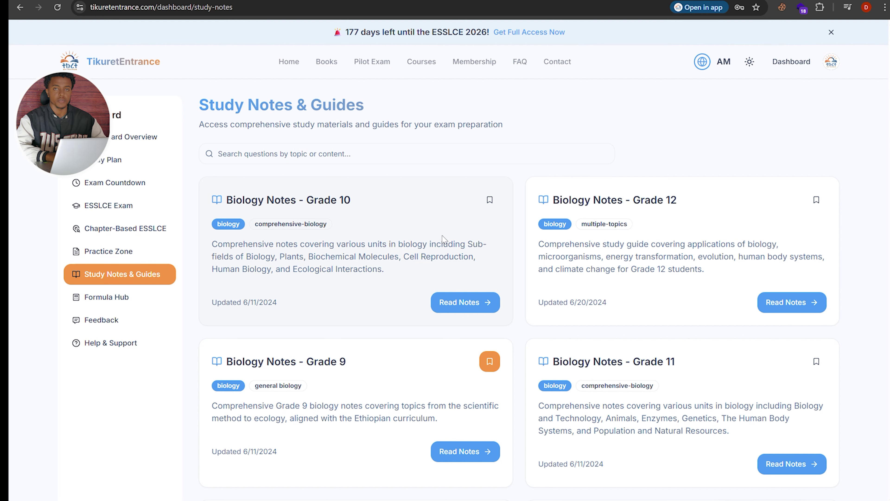
{"action": "left_click", "coordinate": [448, 303]}
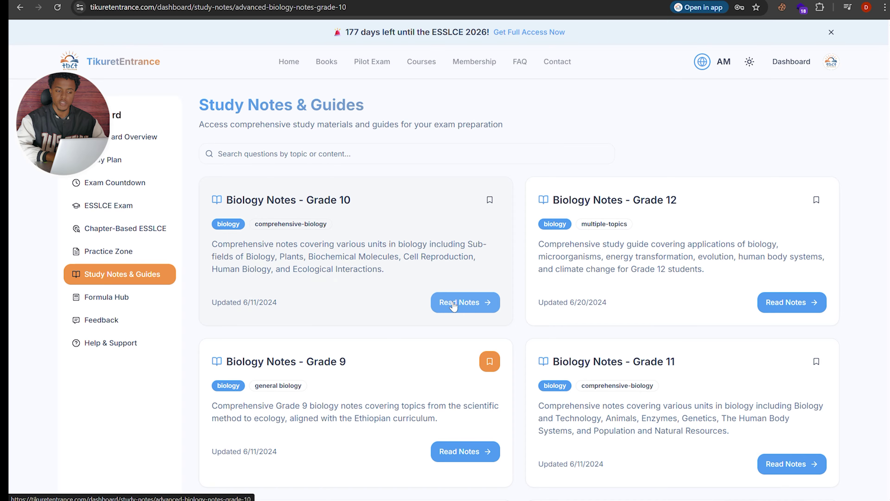
Look through the contents list of the Grade 10 Biology notes, and briefly open and close the Study Assistant
{"action": "middle_click", "coordinate": [792, 155]}
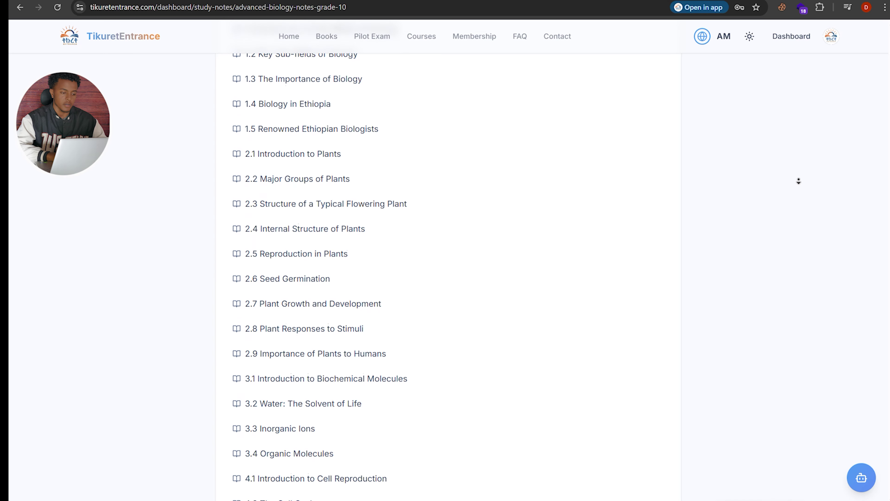
{"action": "left_click", "coordinate": [799, 183]}
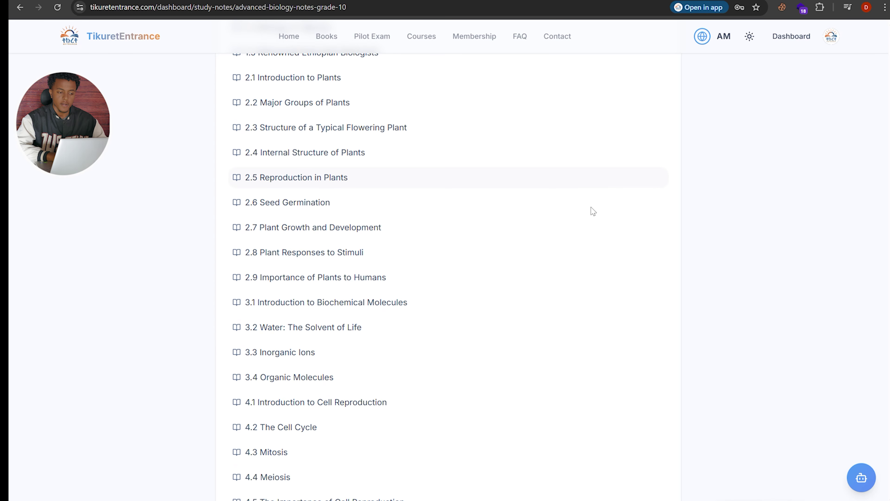
{"action": "left_click", "coordinate": [863, 480]}
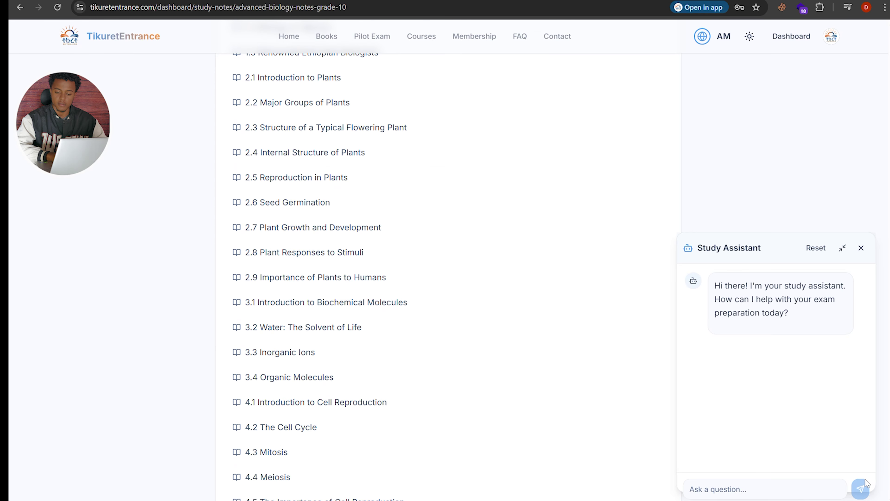
{"action": "left_click", "coordinate": [862, 248]}
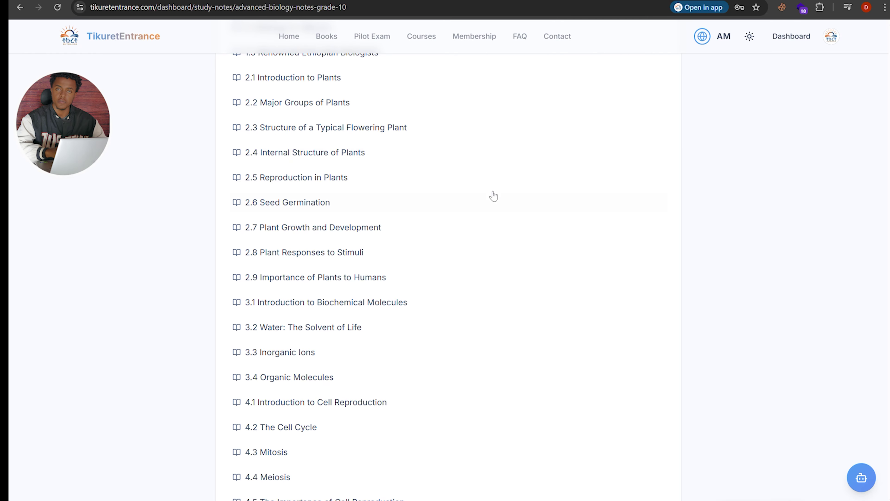
Go to section 4.1 Introduction to Cell Reproduction from the contents list and read through the Unit 4 notes to 4.4 Meiosis
{"action": "middle_click", "coordinate": [736, 180]}
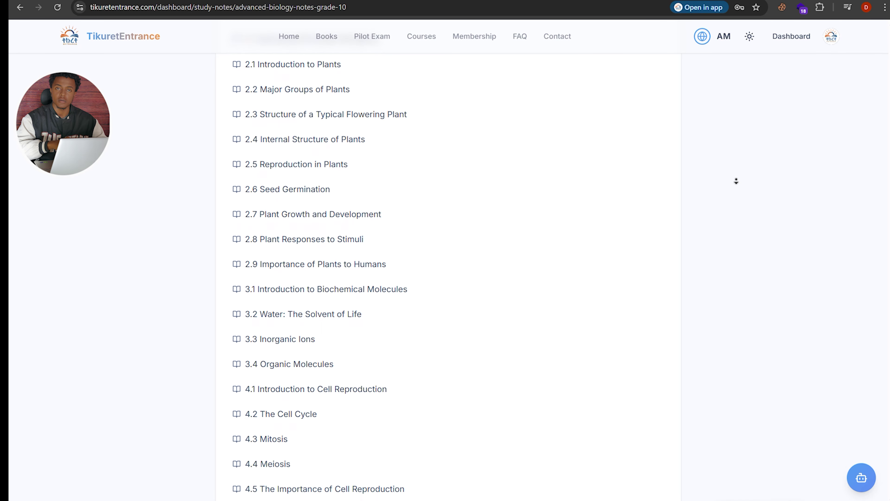
{"action": "middle_click", "coordinate": [739, 183]}
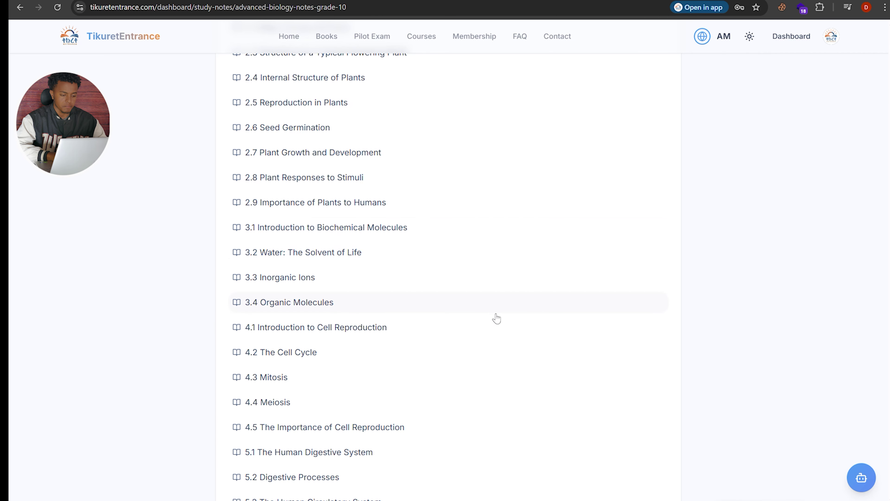
{"action": "left_click", "coordinate": [495, 330]}
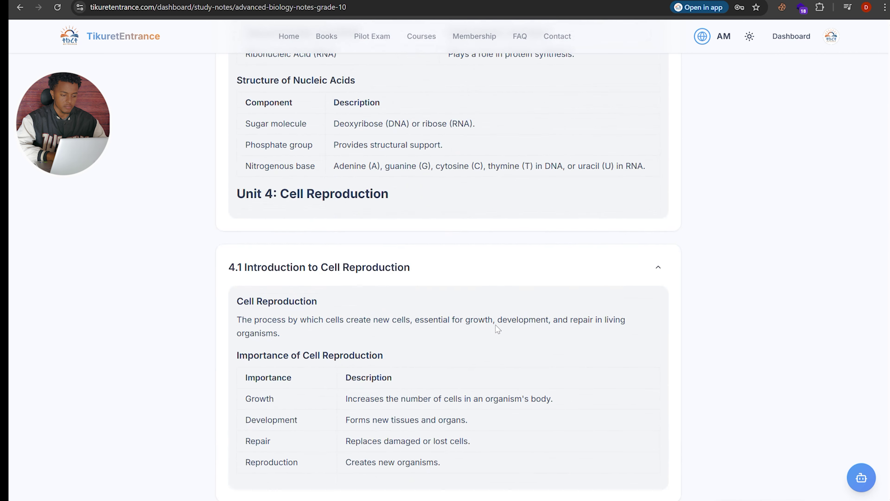
{"action": "scroll", "coordinate": [498, 329], "scroll_direction": "down", "scroll_amount": 6}
{"action": "scroll", "coordinate": [498, 329], "scroll_direction": "up", "scroll_amount": 1}
{"action": "scroll", "coordinate": [498, 329], "scroll_direction": "down", "scroll_amount": 3}
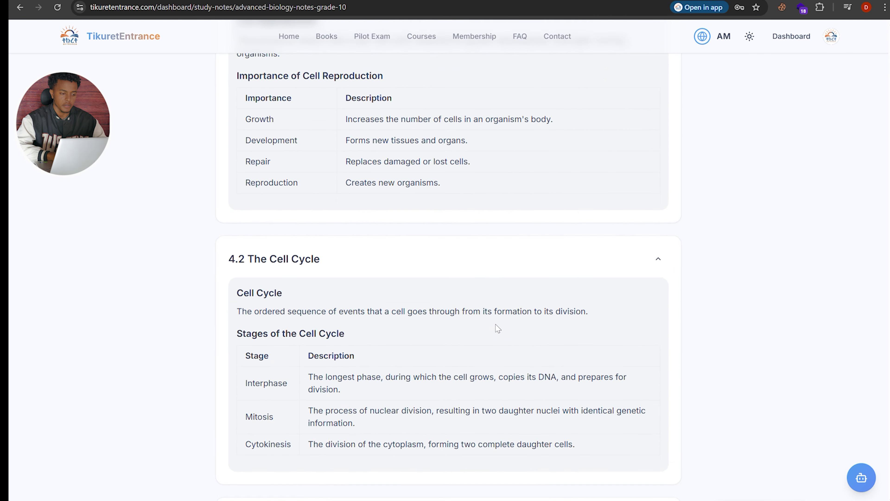
{"action": "scroll", "coordinate": [498, 329], "scroll_direction": "down", "scroll_amount": 10}
{"action": "scroll", "coordinate": [498, 329], "scroll_direction": "down", "scroll_amount": 9}
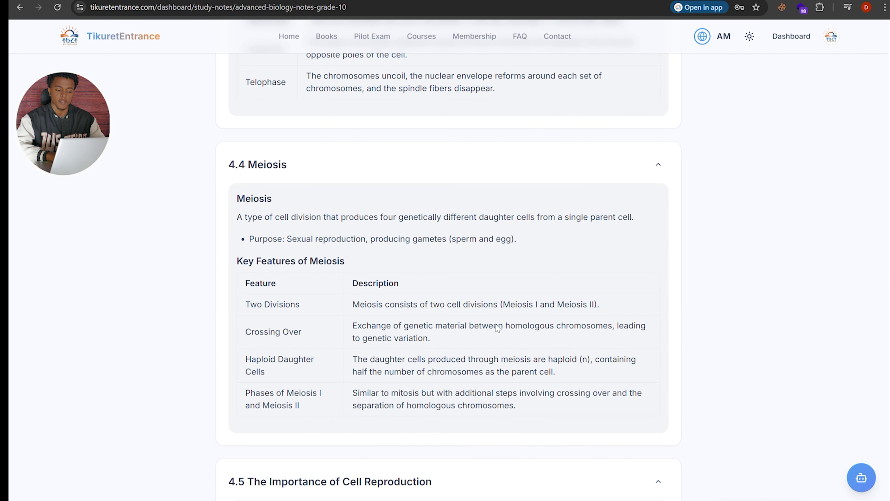